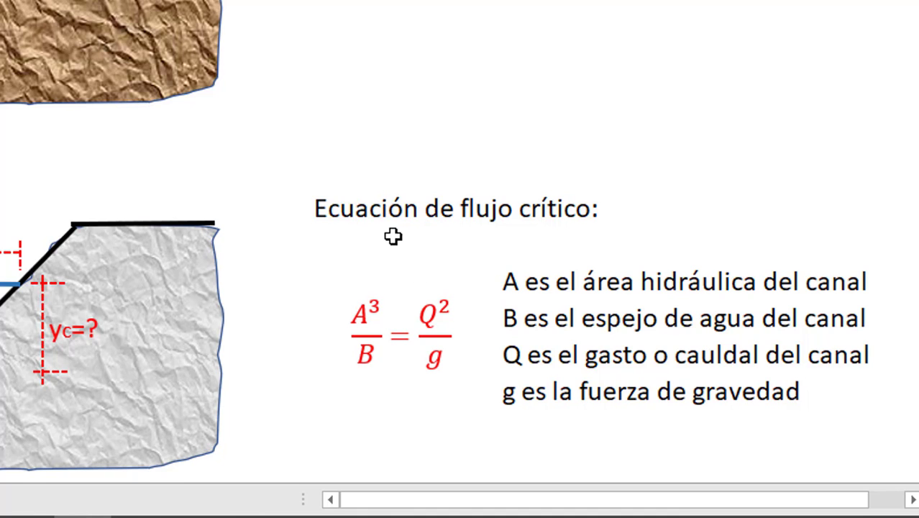
- Enter =20^2/9.81 in cell I35 so it shows the target value 40.775
scroll(325, 208, down, 4)
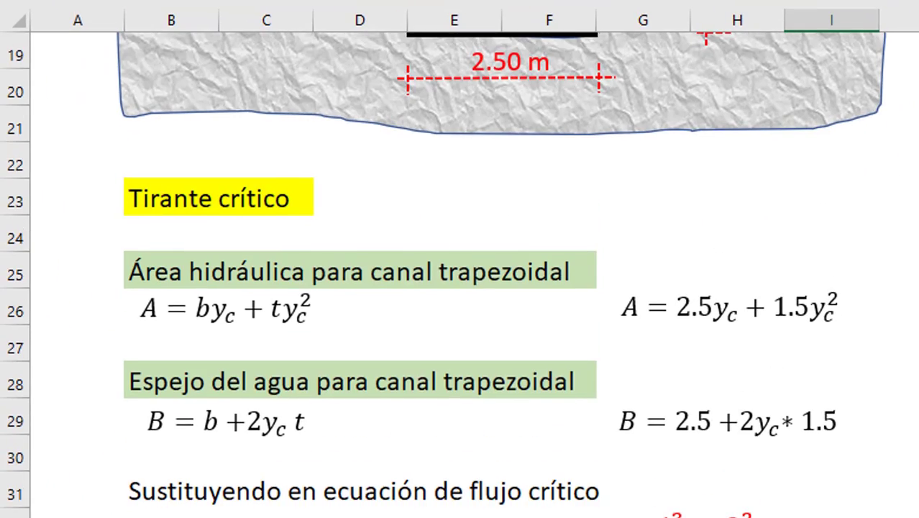
scroll(424, 232, down, 1)
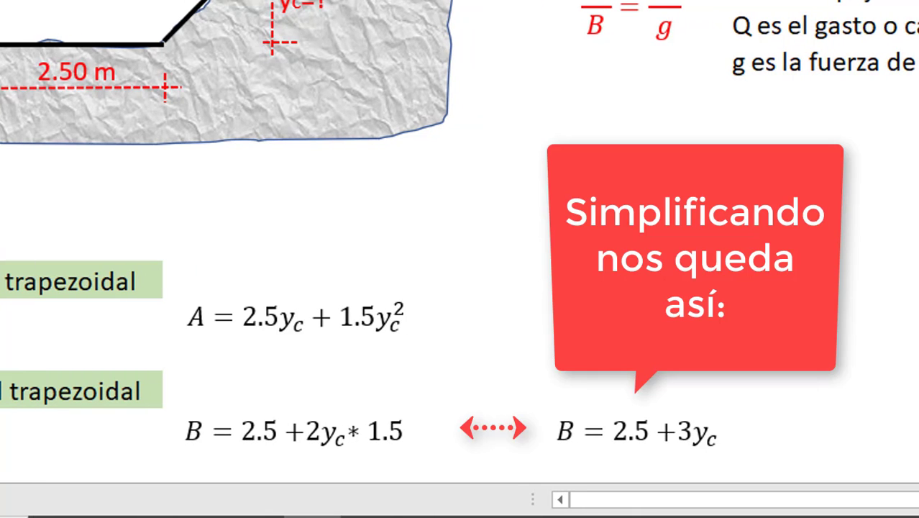
scroll(544, 115, down, 3)
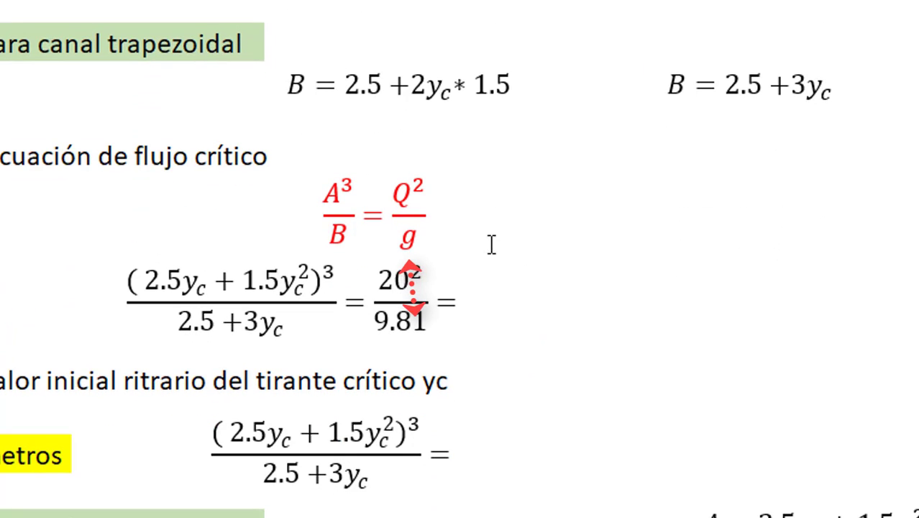
click(497, 301)
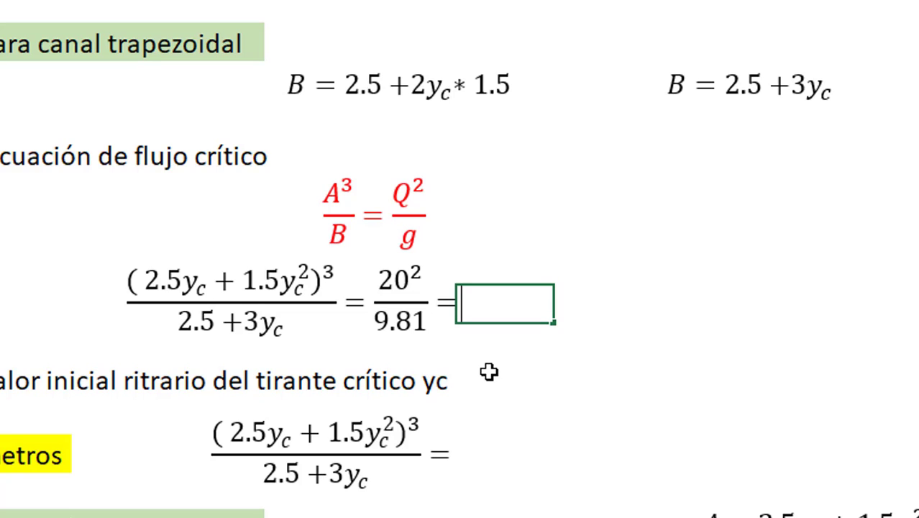
text(=2)
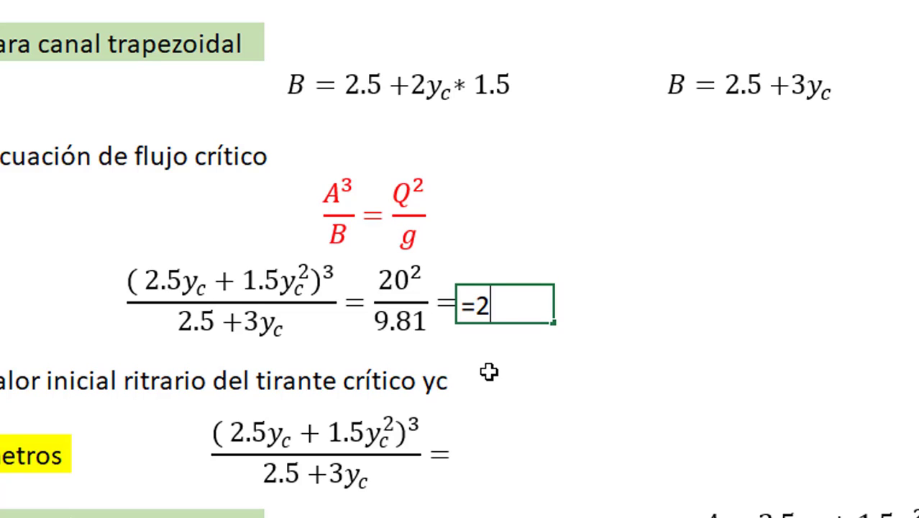
text(0^^)
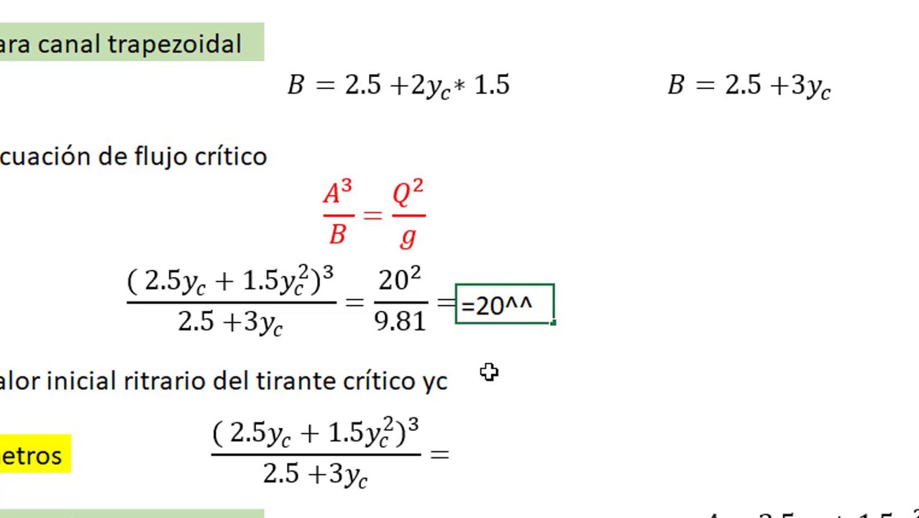
key(BackSpace)
text(2/)
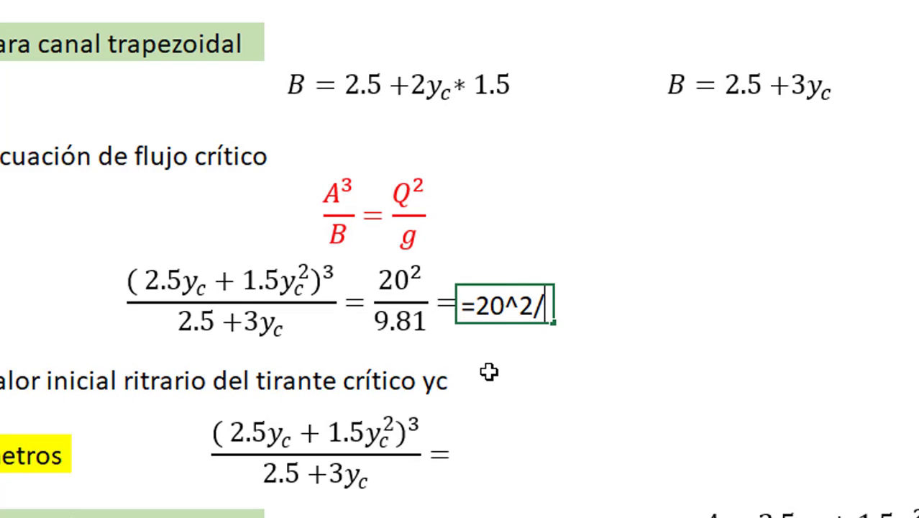
text(9)
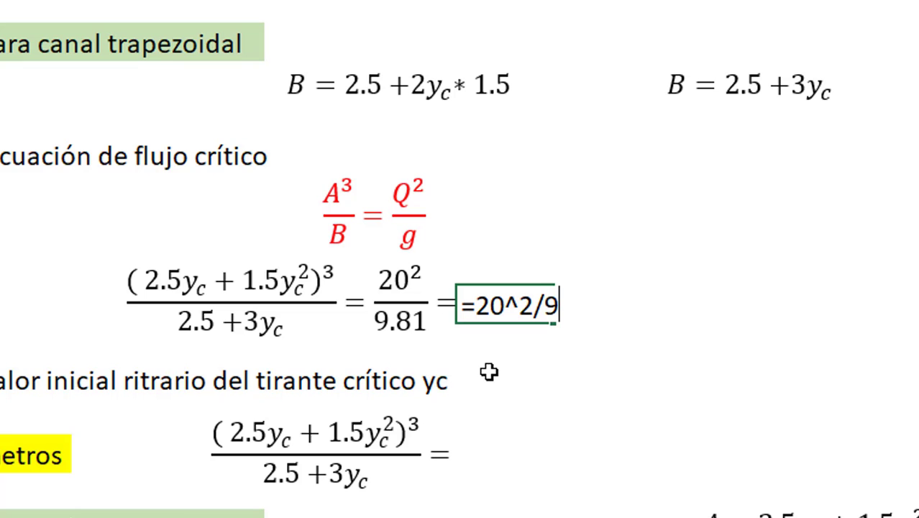
text(.81)
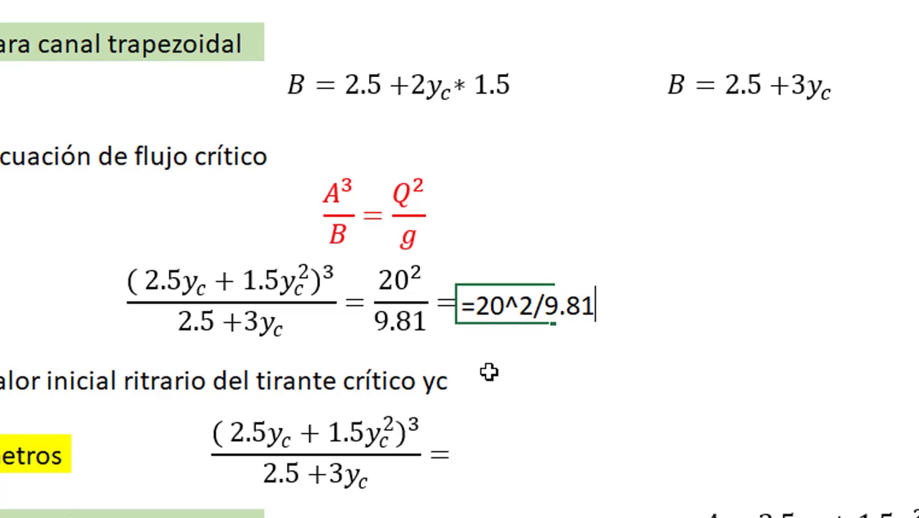
key(Return)
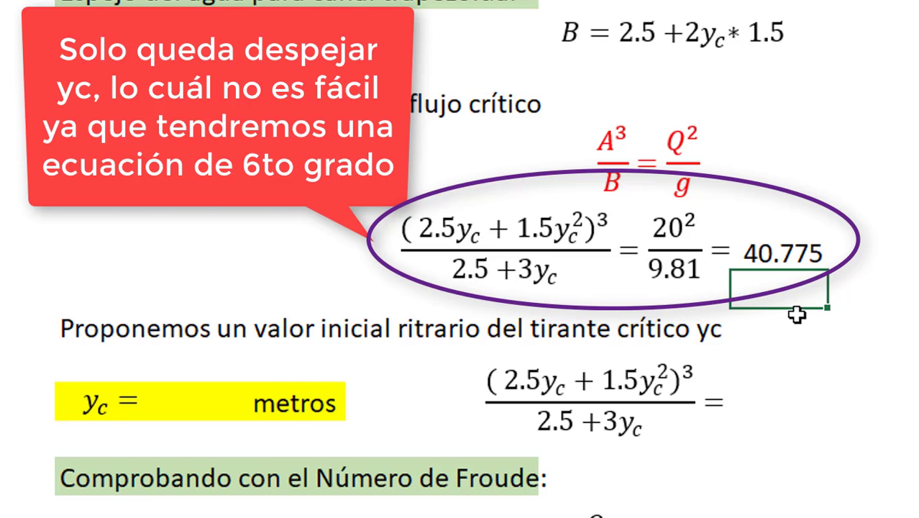
scroll(796, 313, down, 2)
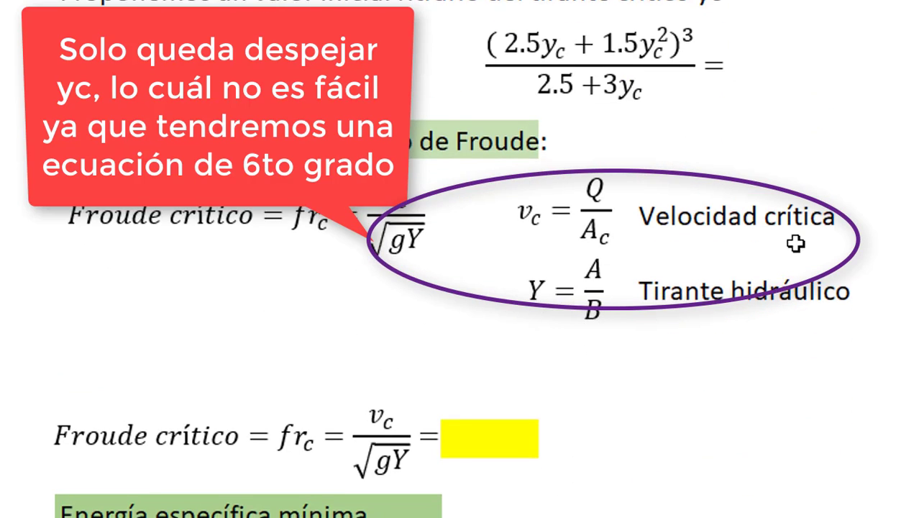
scroll(796, 312, up, 2)
click(862, 201)
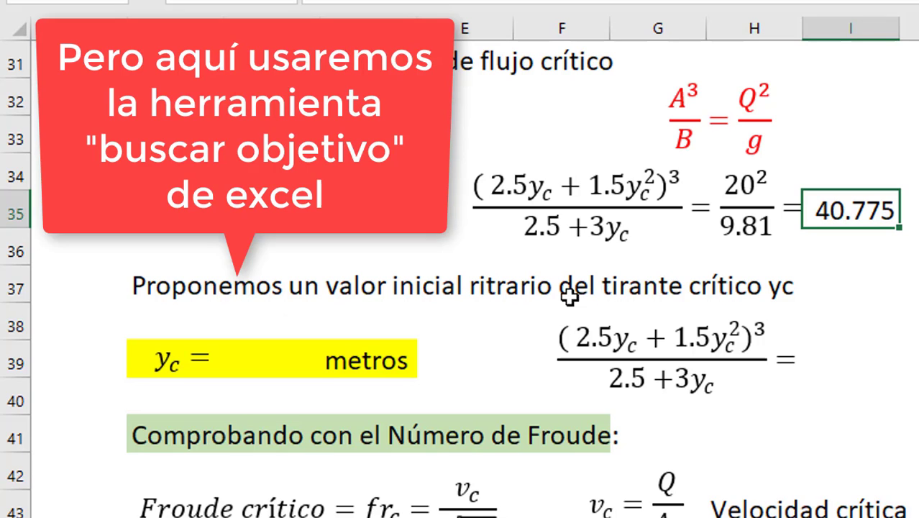
- Fix the typo in the B37 sentence so 'aritrario' reads 'arbitrario'
click(482, 288)
click(169, 282)
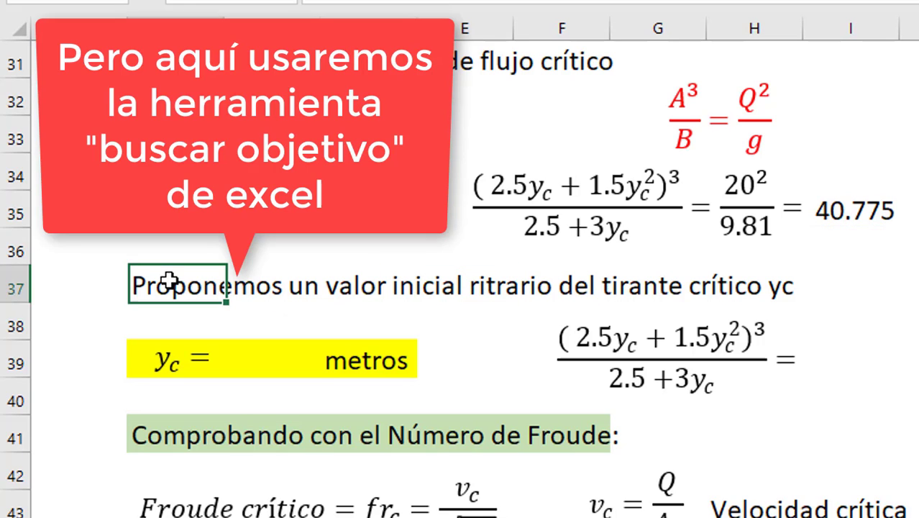
click(492, 25)
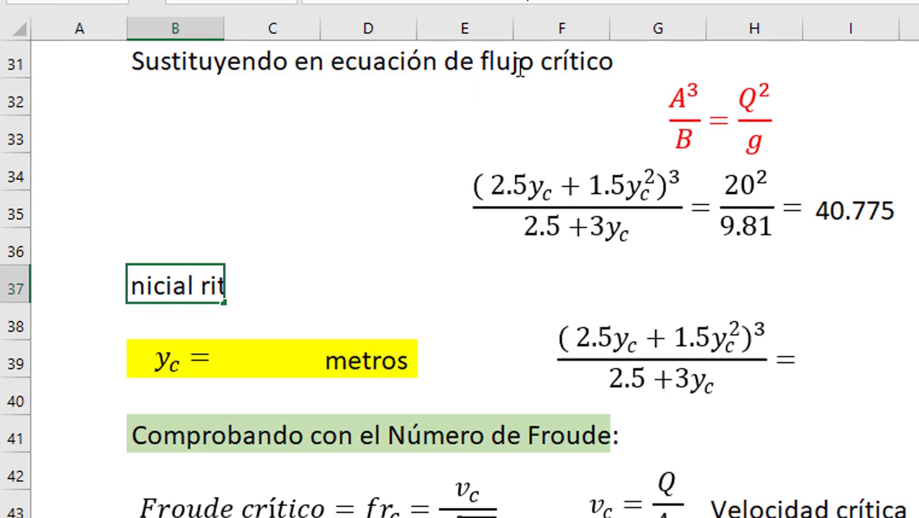
text(alor i)
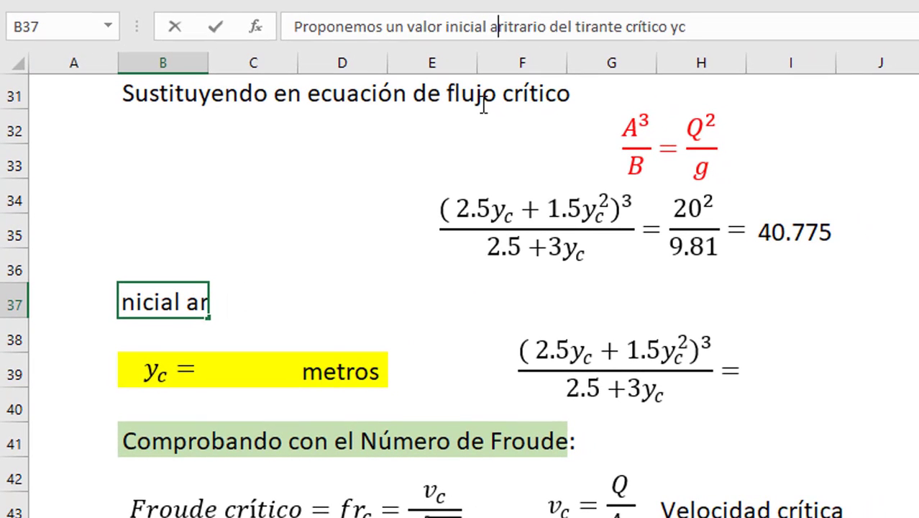
click(509, 28)
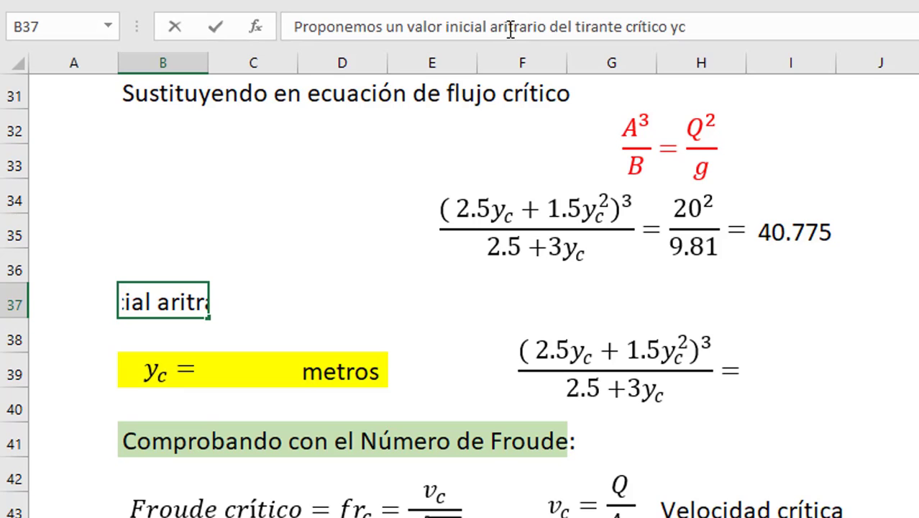
text(b)
key(Return)
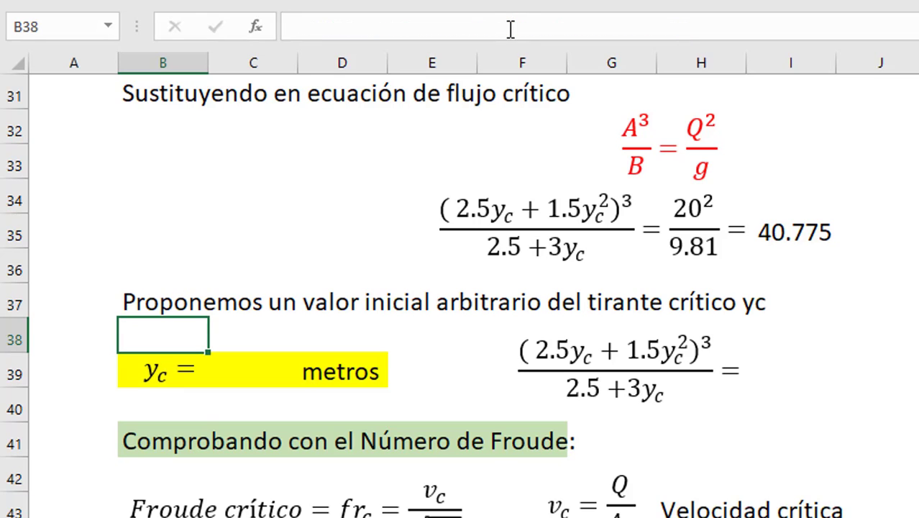
click(167, 302)
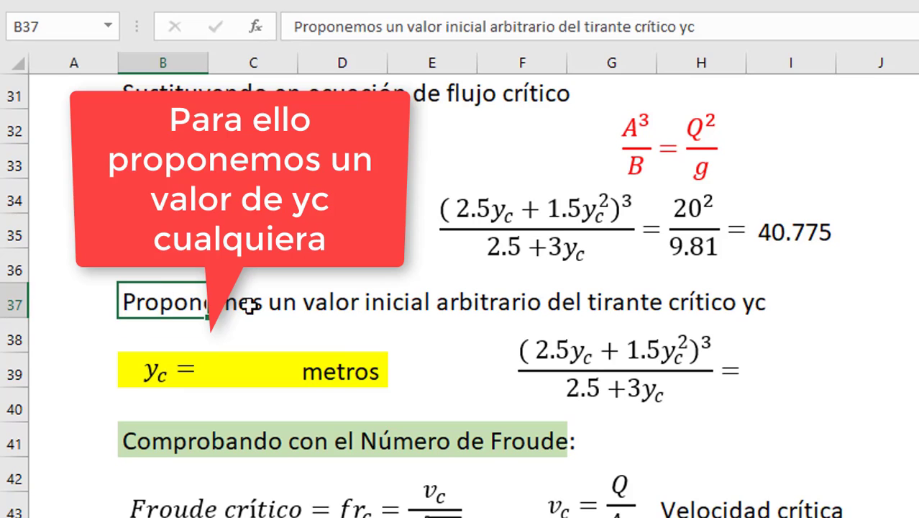
- Enter 1 in C39 as the trial critical depth yc
click(259, 374)
text(1)
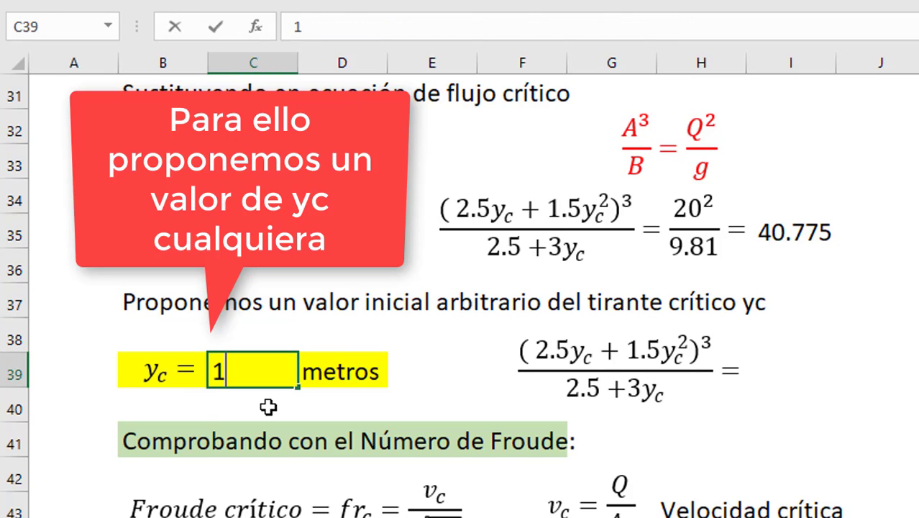
key(Return)
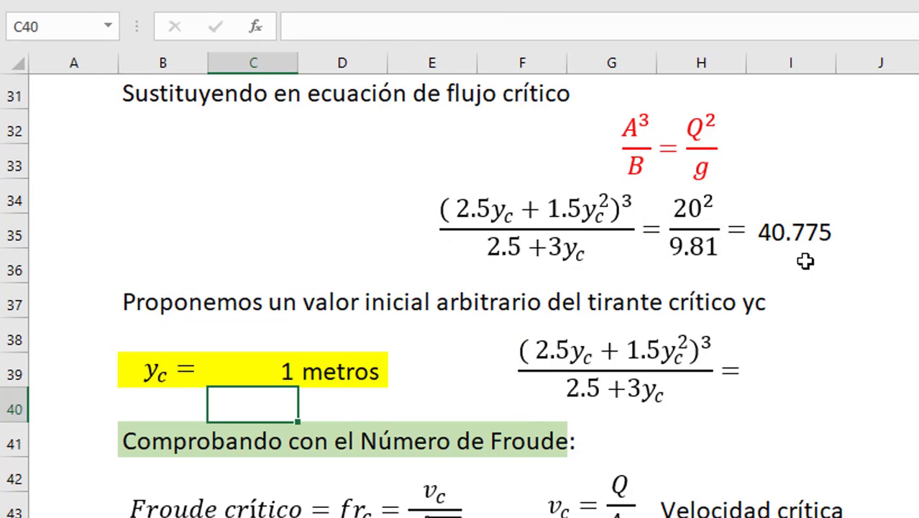
- Put =(2.5*C39+1.5*C39^2)^3/(2.5+3*C39) in I39, which returns 11.636 for yc = 1
click(780, 375)
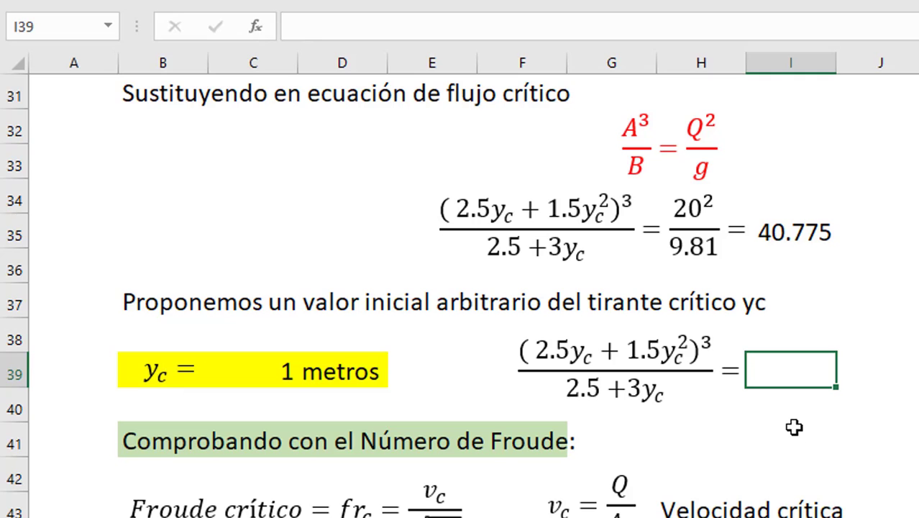
text(=)
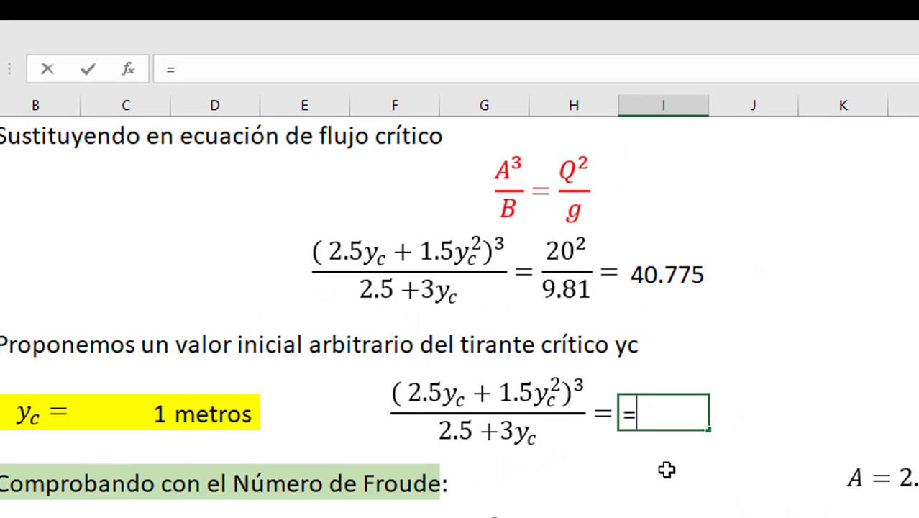
text((2)
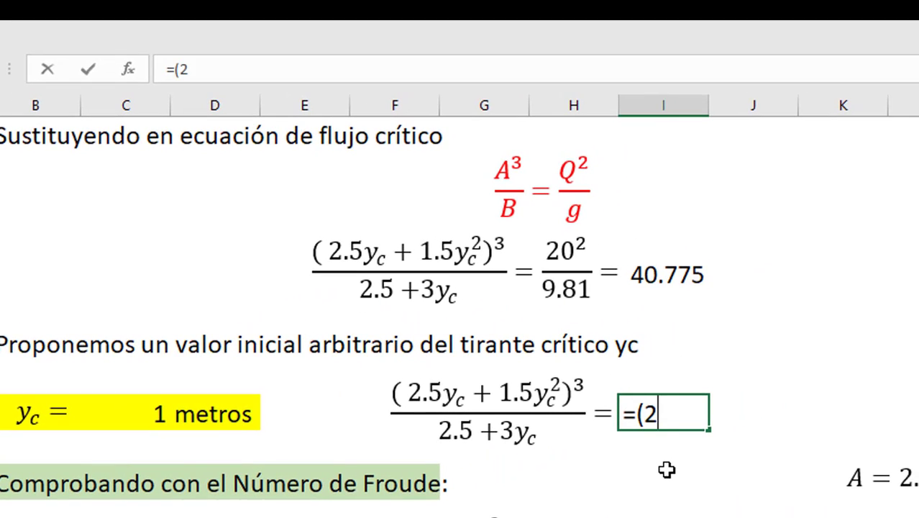
text(.5*)
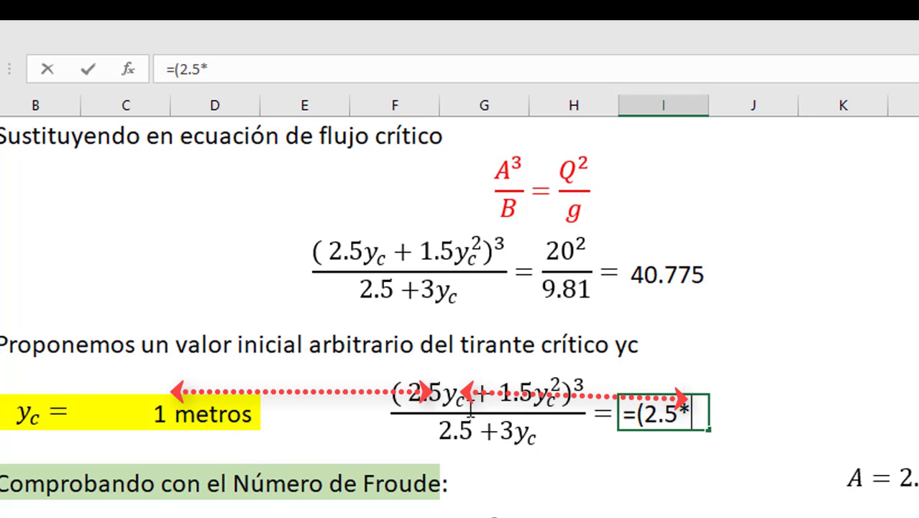
click(140, 413)
text(+)
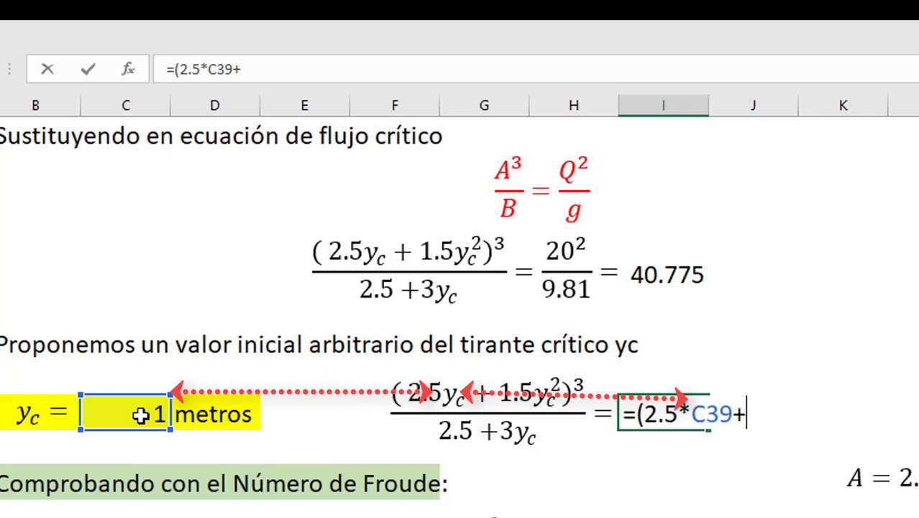
text(1.5)
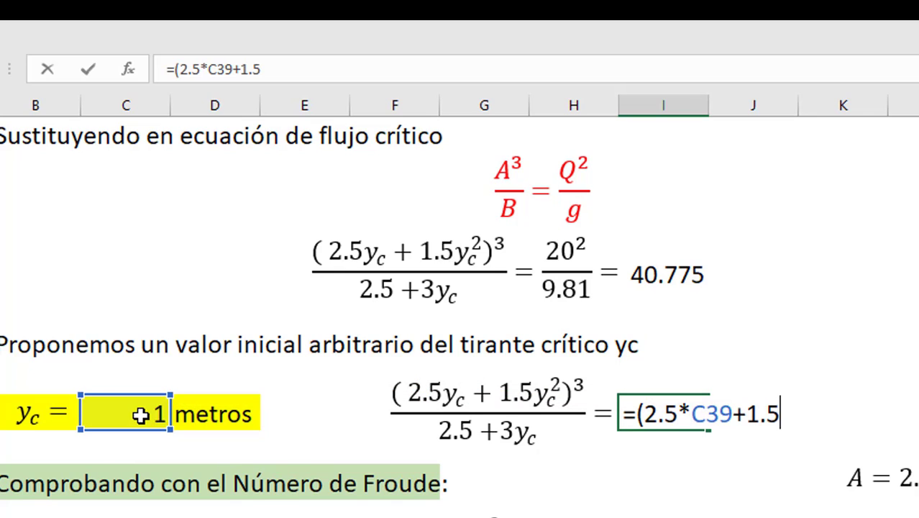
text(*)
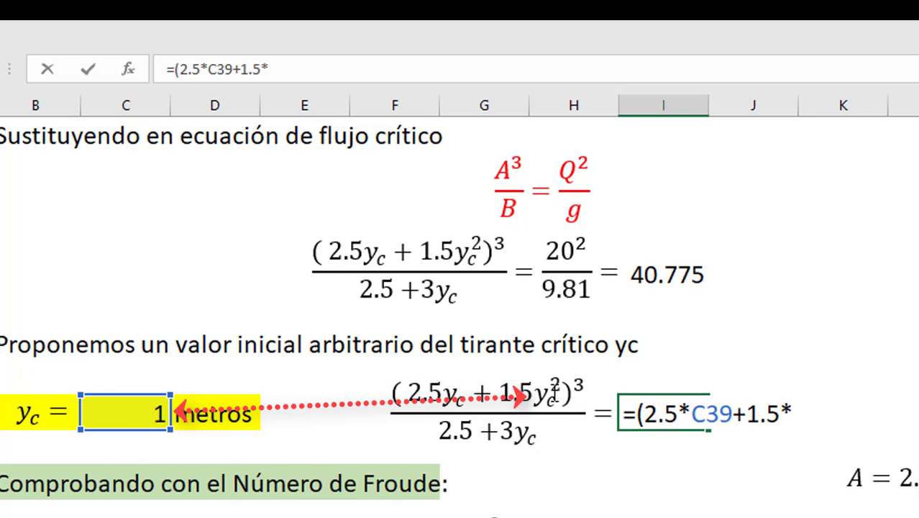
click(131, 410)
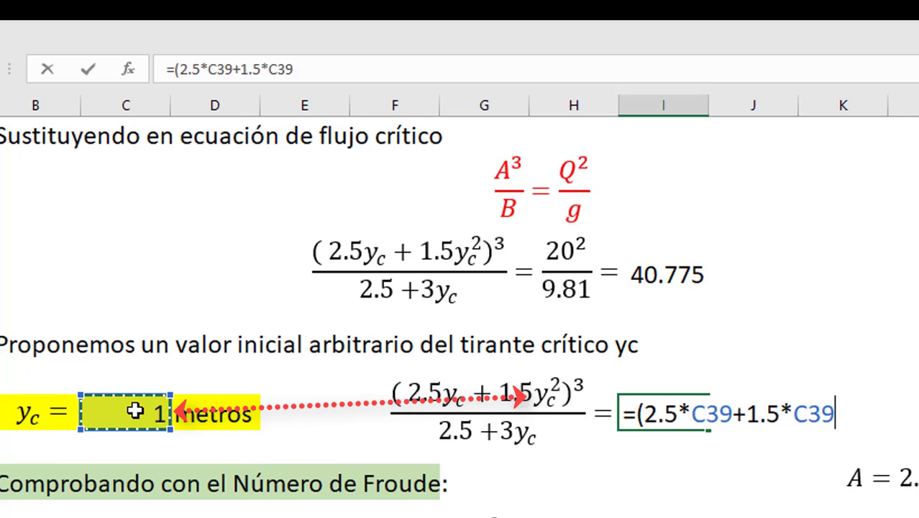
text(^)
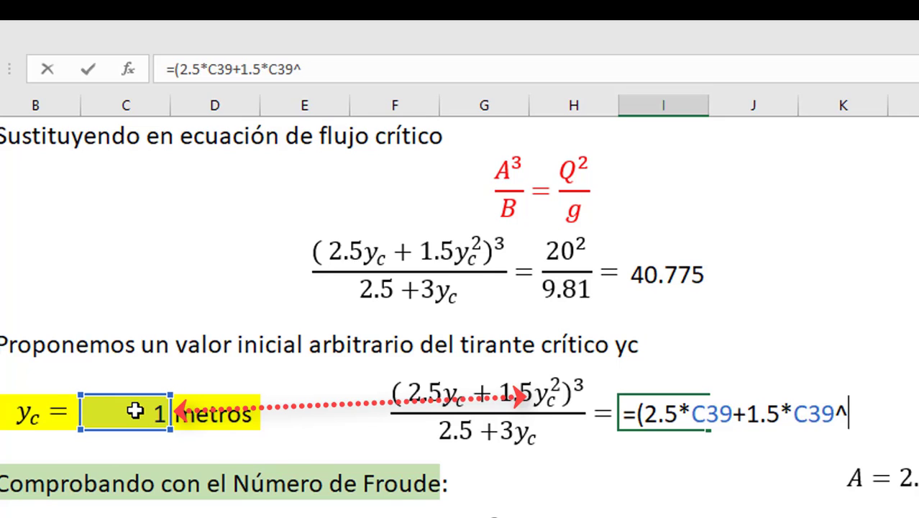
text(2)
text())
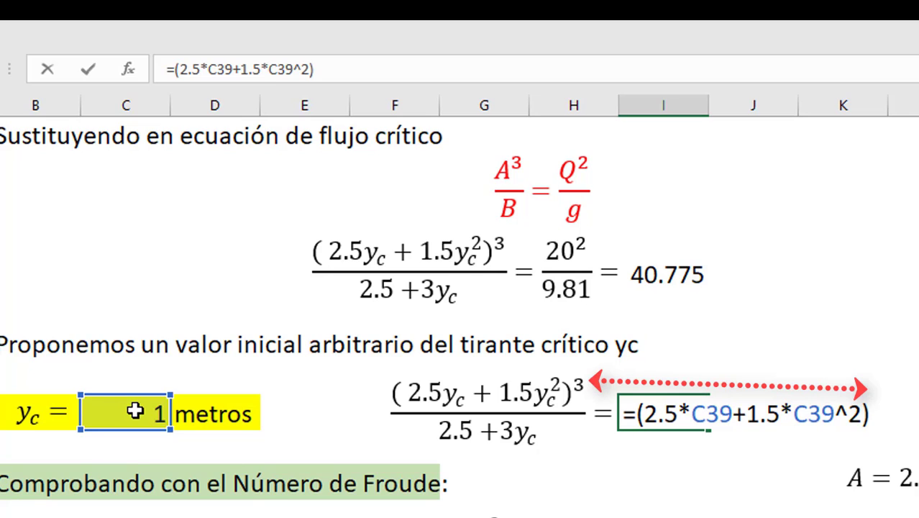
text(^^)
key(BackSpace)
text(3)
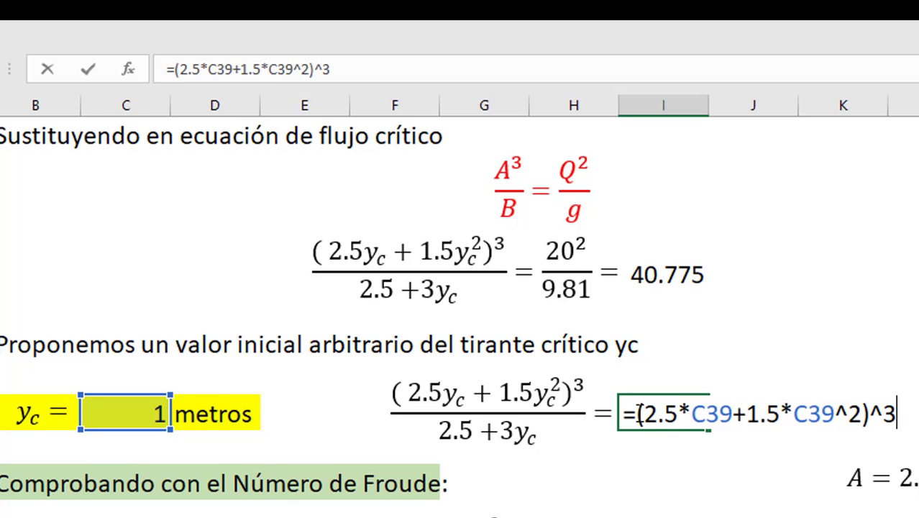
text(/)
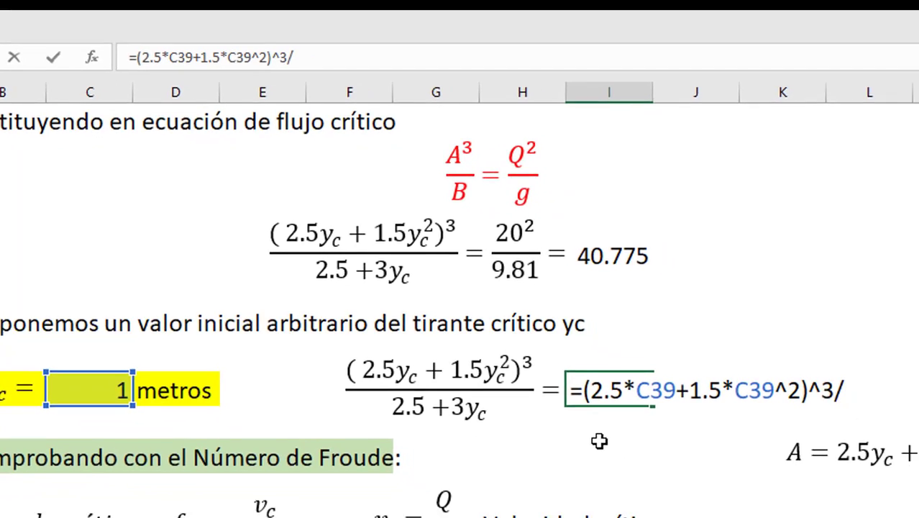
text(()
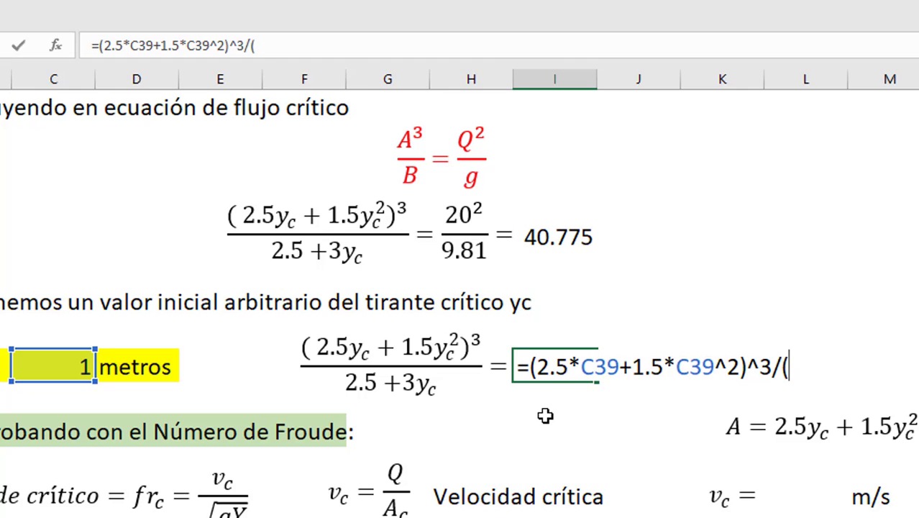
text(2.5+)
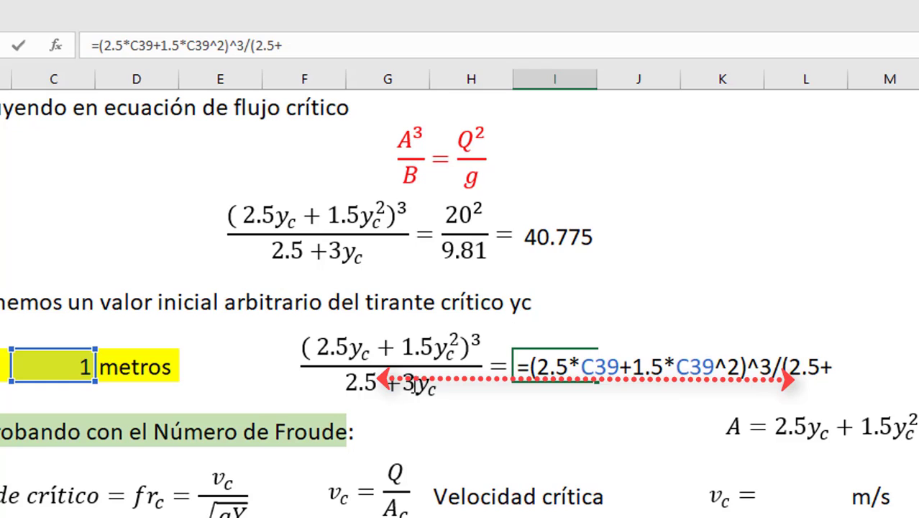
text(3)
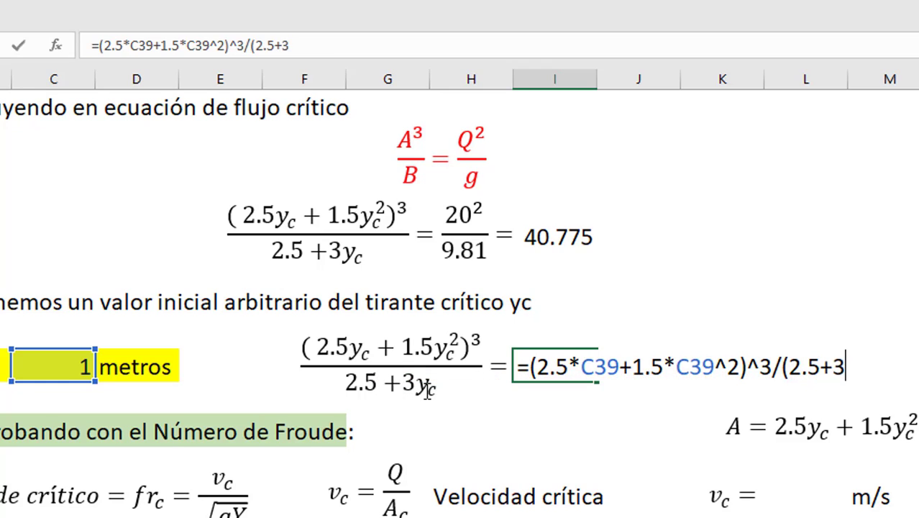
text(*)
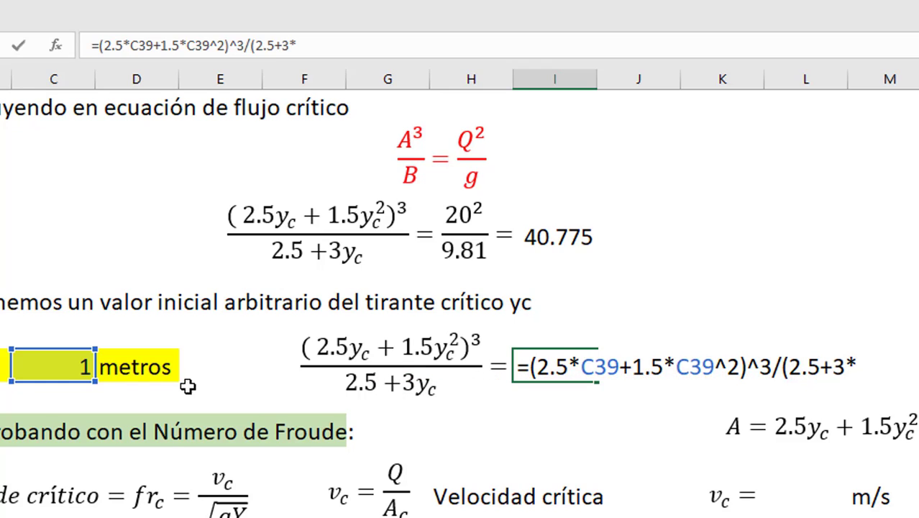
key(Left)
key(Left)
key(Left)
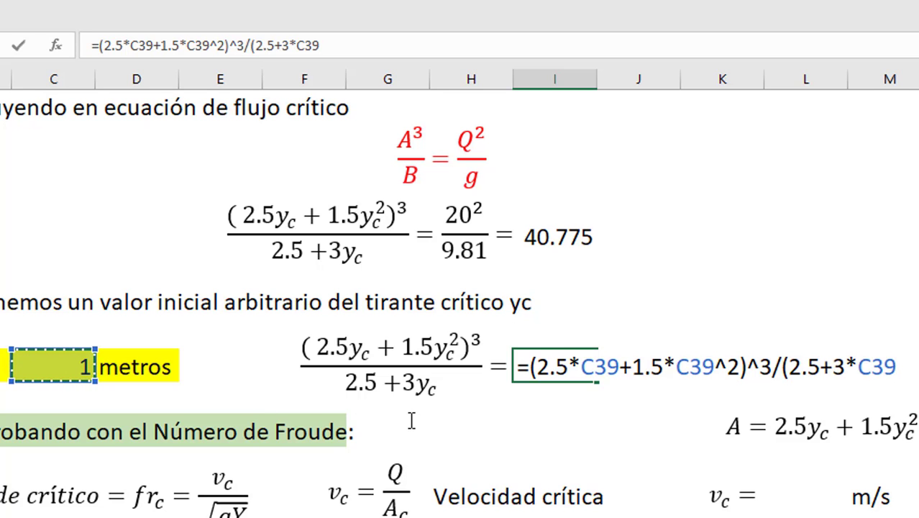
text())
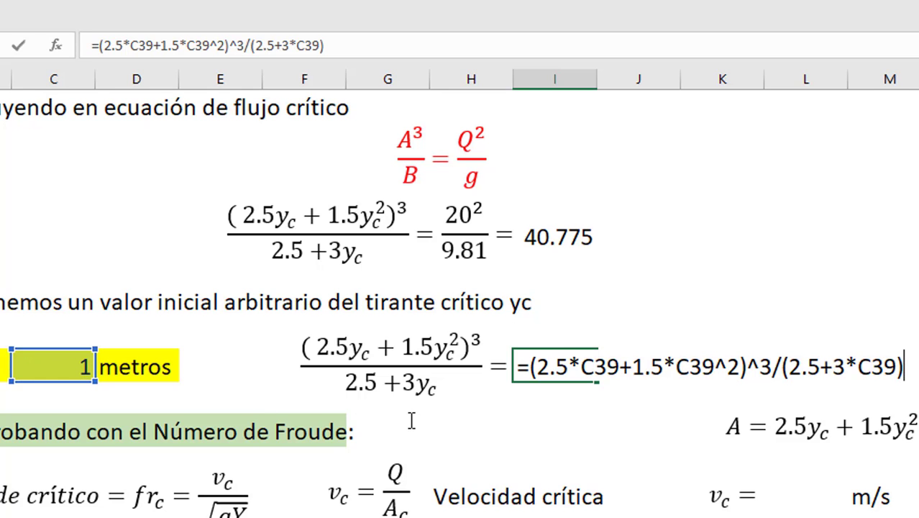
key(Return)
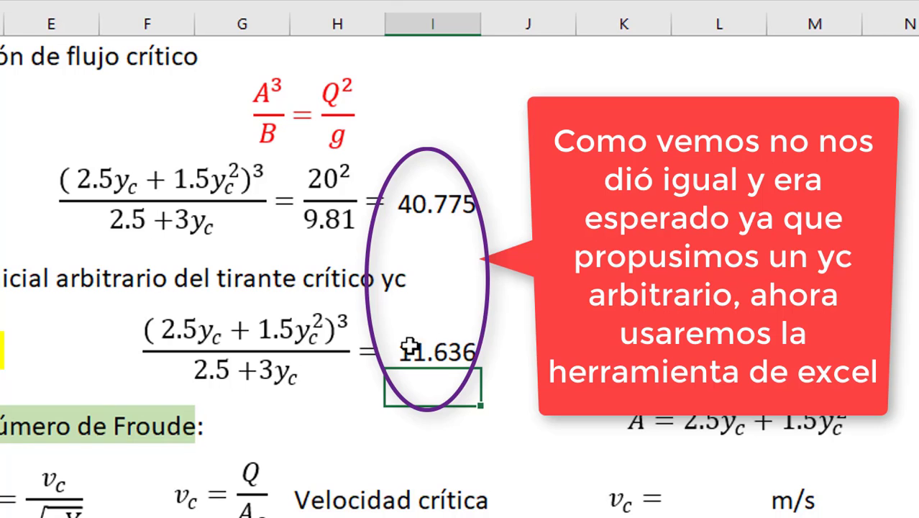
click(413, 353)
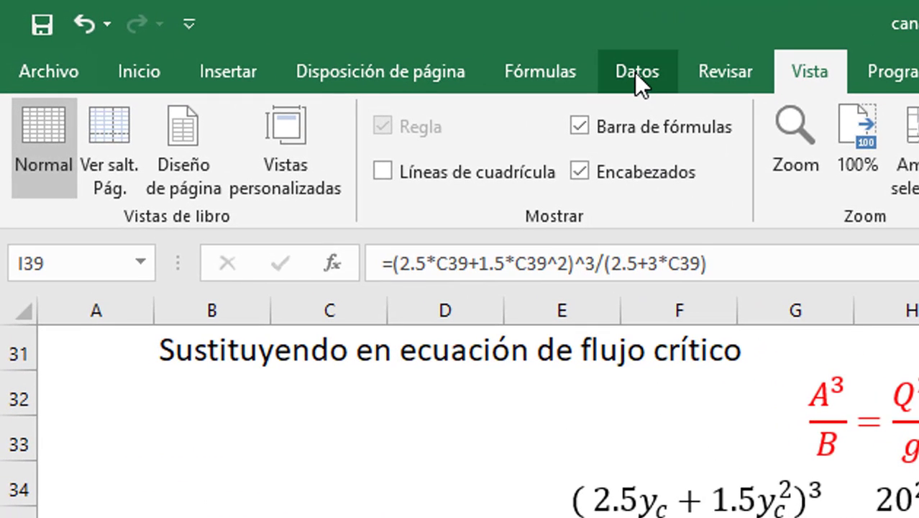
- Run Goal Seek (Buscar objetivo) to make I39 equal 40.775 by changing $C$39
click(634, 72)
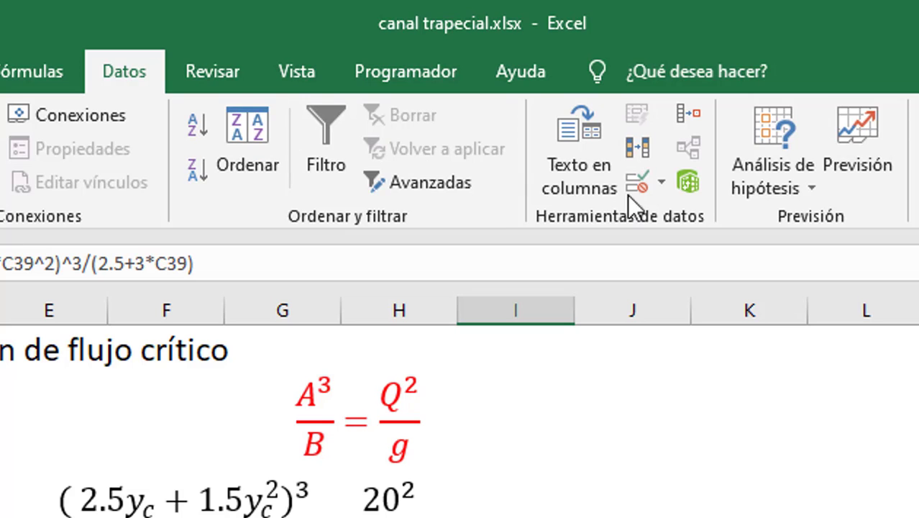
click(804, 189)
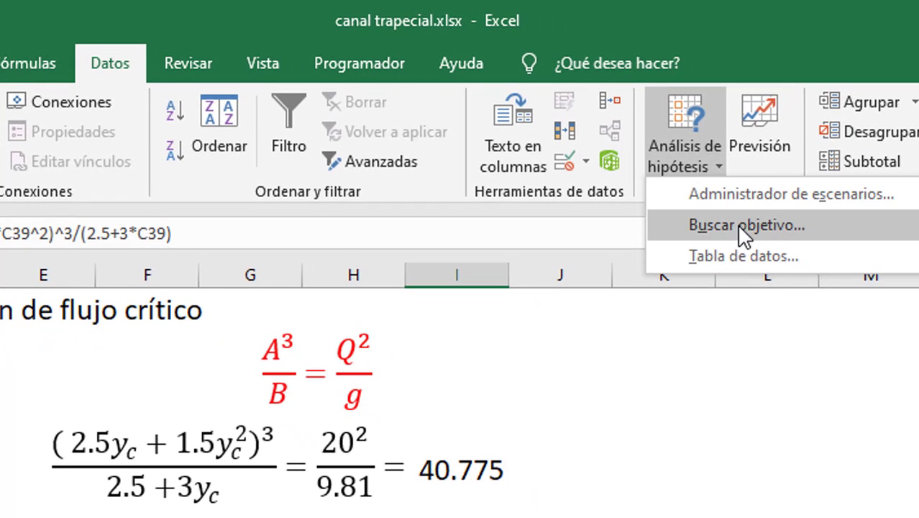
click(745, 225)
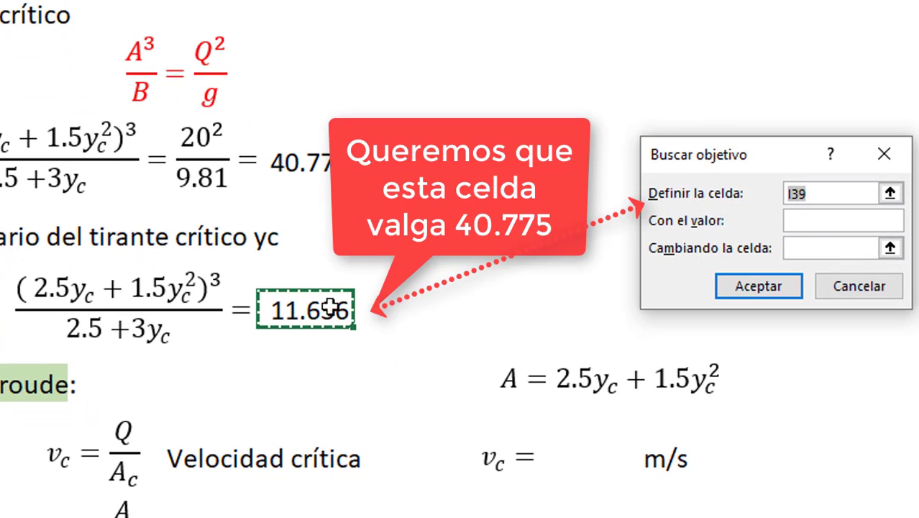
click(838, 217)
text(40.775)
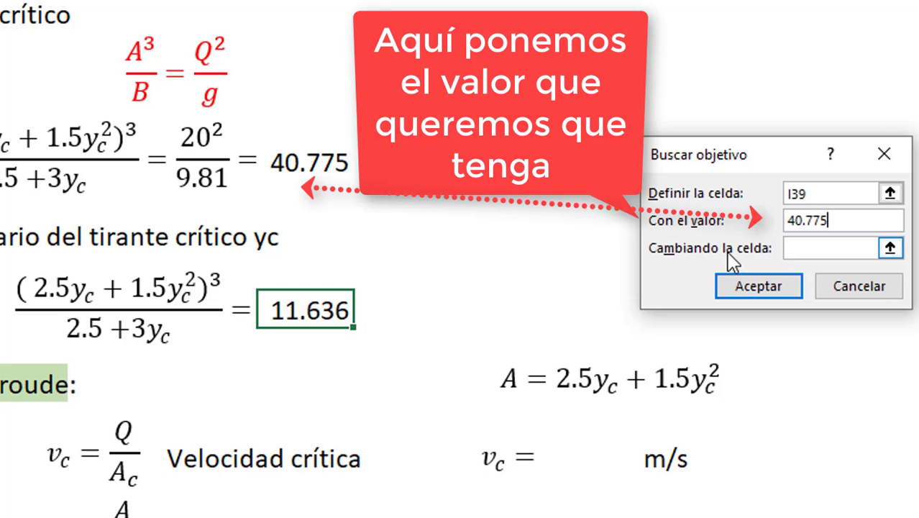
click(841, 248)
click(890, 249)
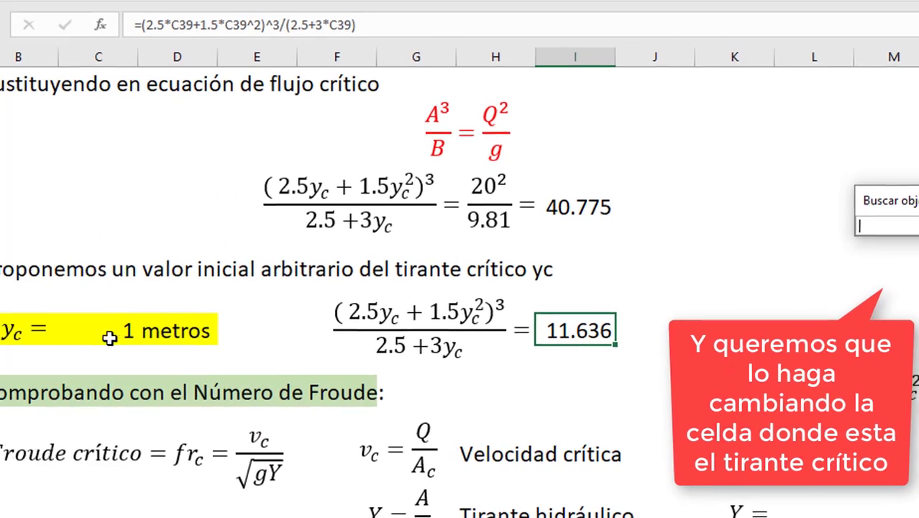
click(106, 332)
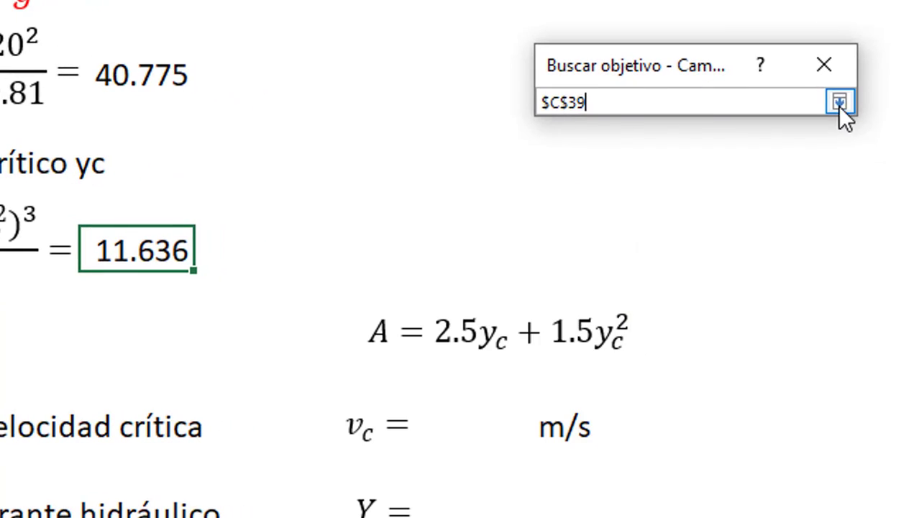
click(881, 125)
click(712, 231)
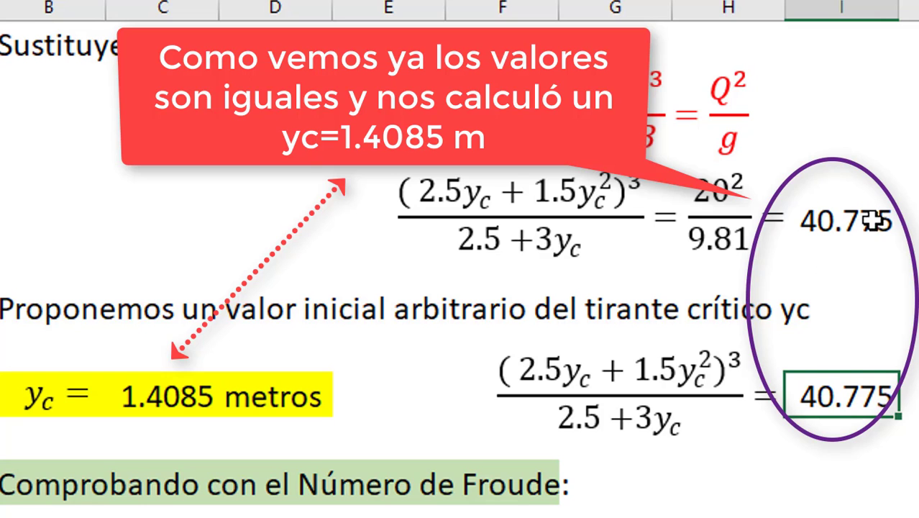
- Select the solved yc value 1.4085 and scroll to the Froude number check section
click(189, 350)
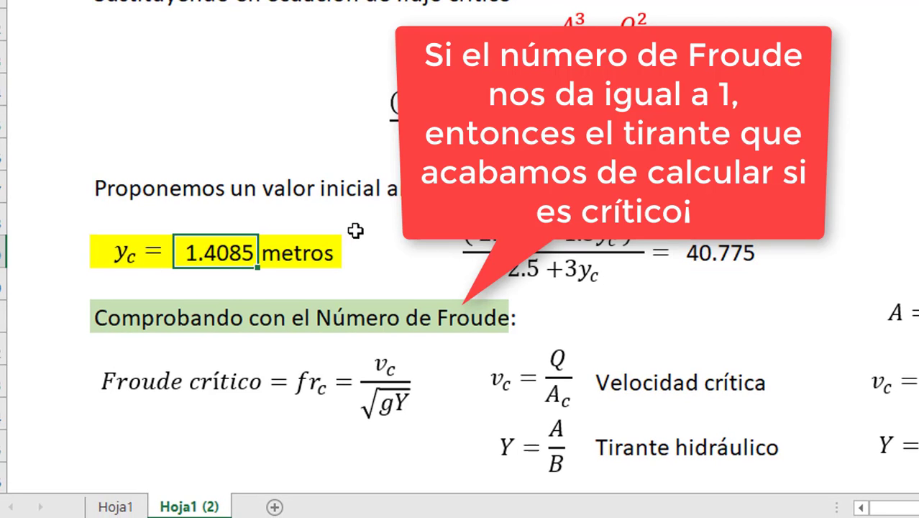
scroll(356, 230, down, 5)
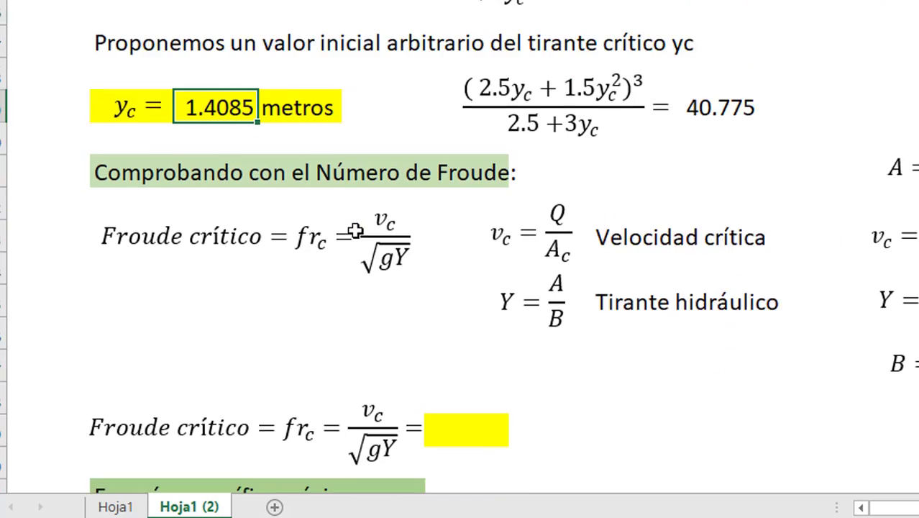
scroll(240, 167, up, 2)
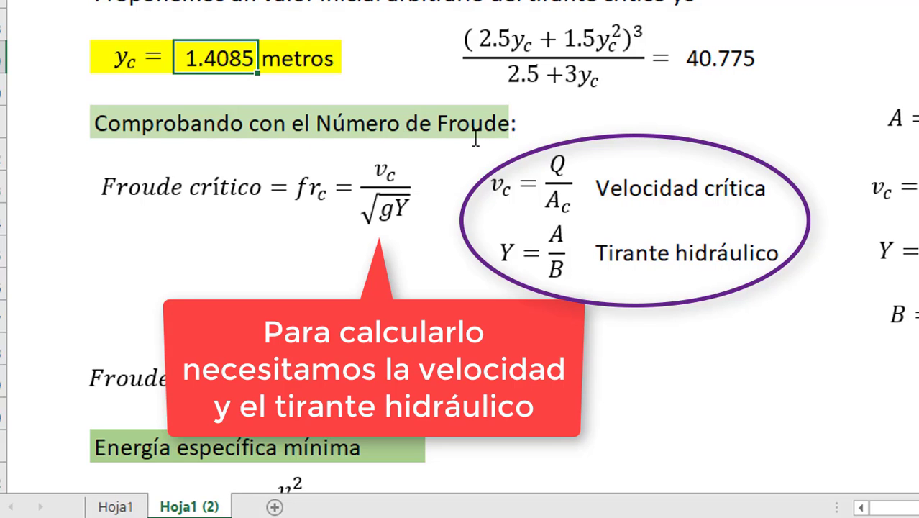
- Enter =20/(2.5*C39+1.5*C39^2) as the critical velocity vc, giving 3.0784 m/s
text(=)
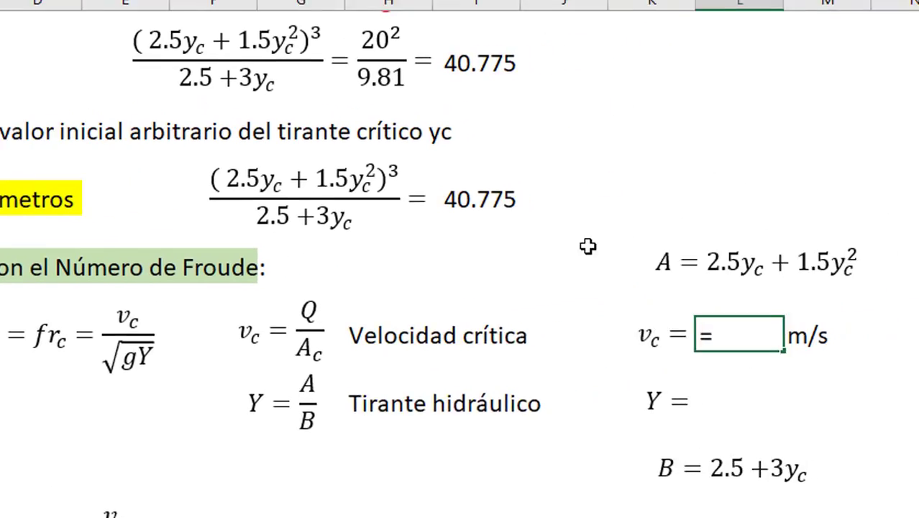
text(20/()
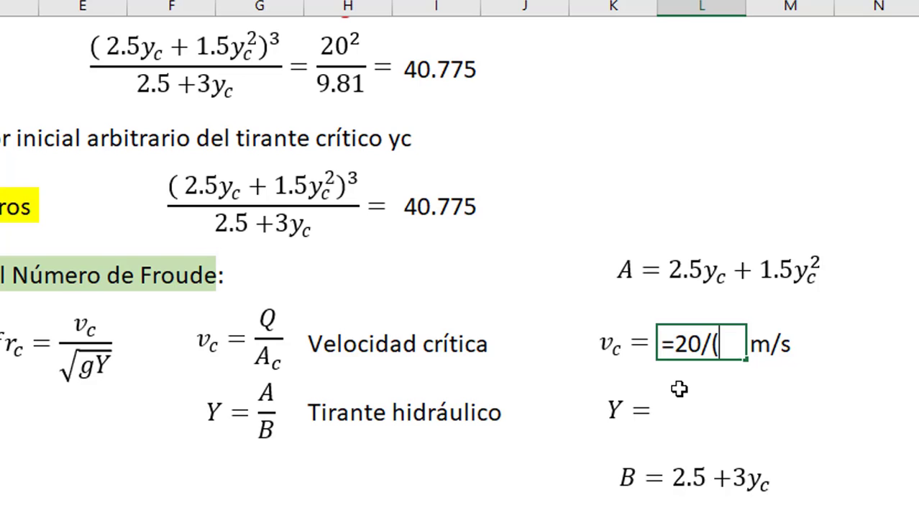
text(2.5*)
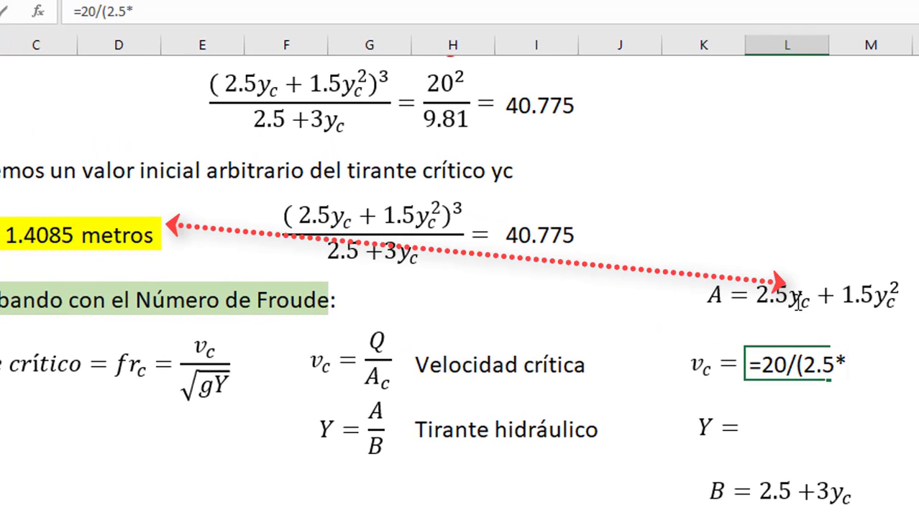
click(32, 235)
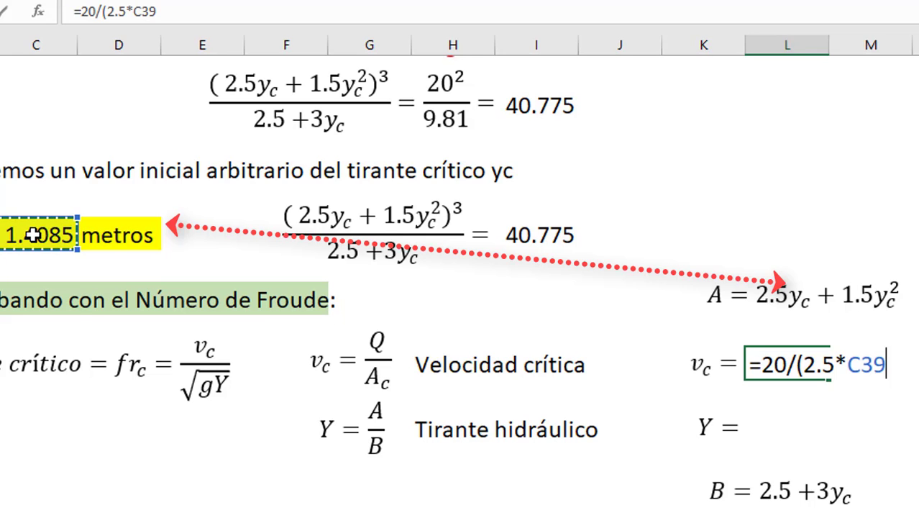
text(+1.5)
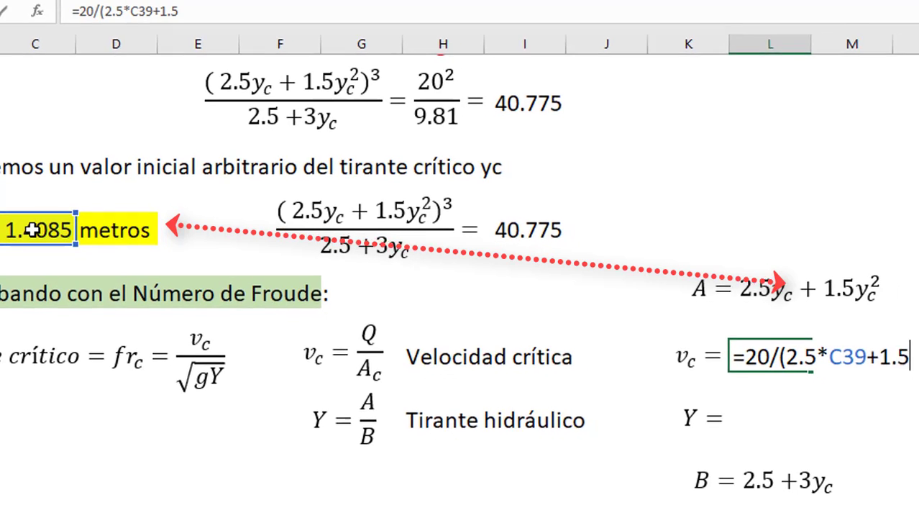
text(*)
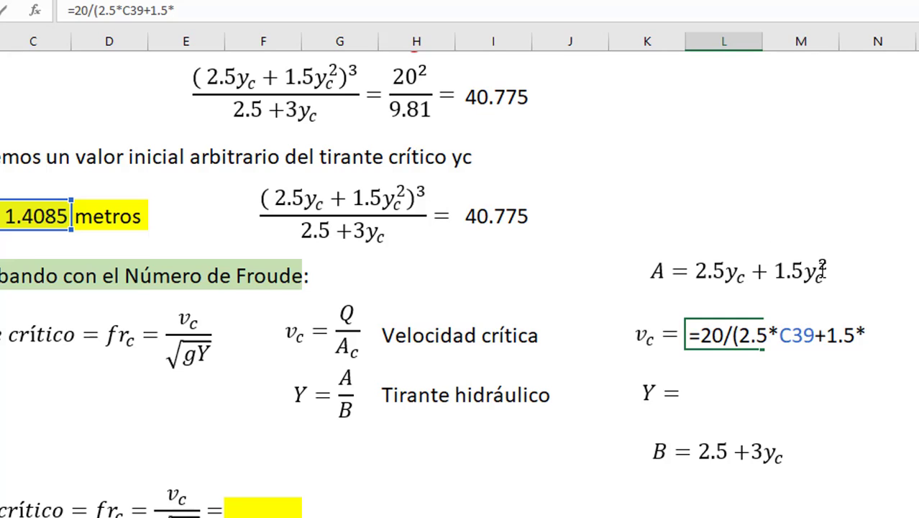
click(25, 216)
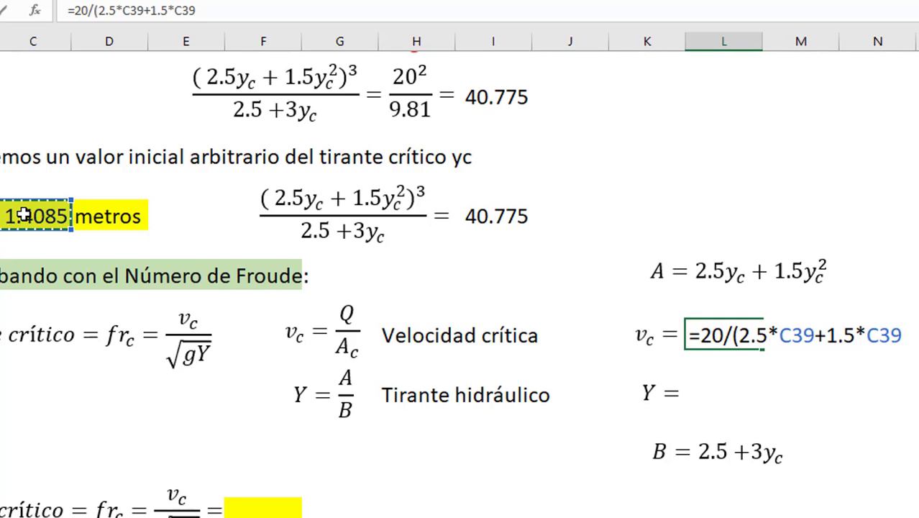
text(^2)
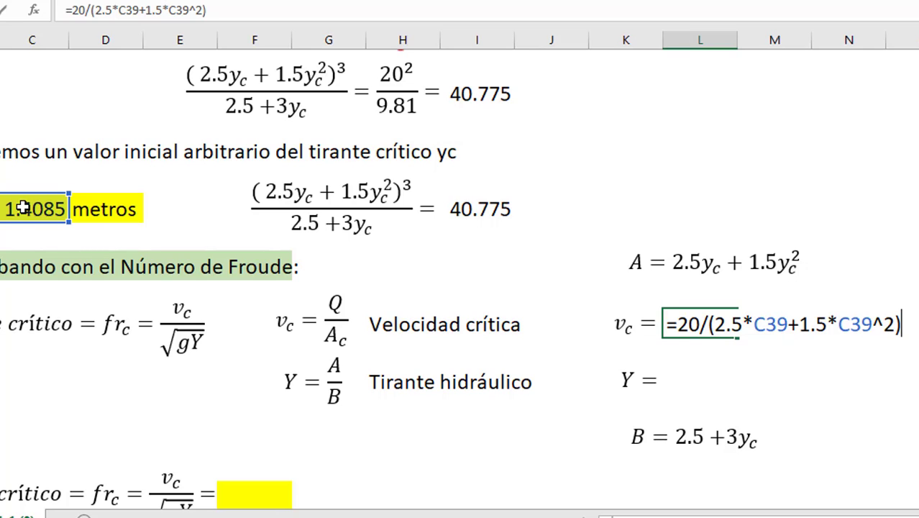
key(Return)
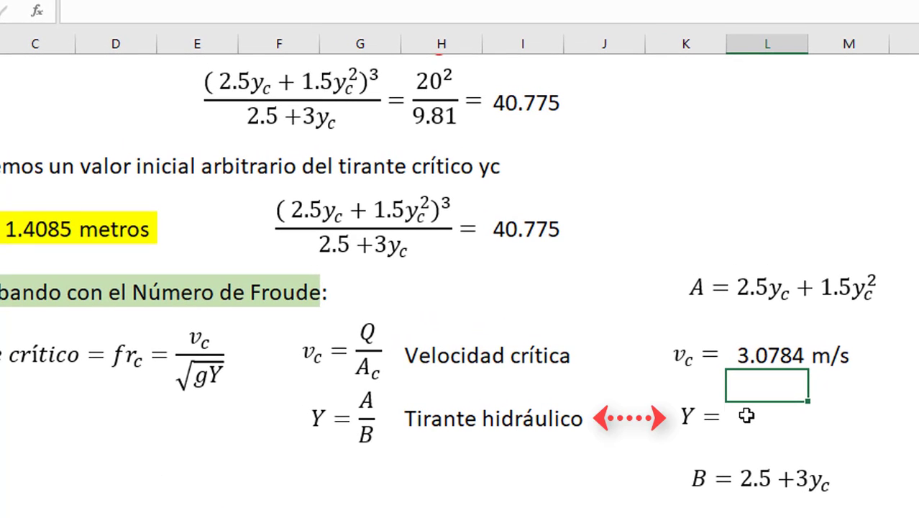
- Enter =(2.5*C39+1.5*C39^2)/(2.5+3*C39) beside Y =, giving 0.966, then review the results
click(747, 414)
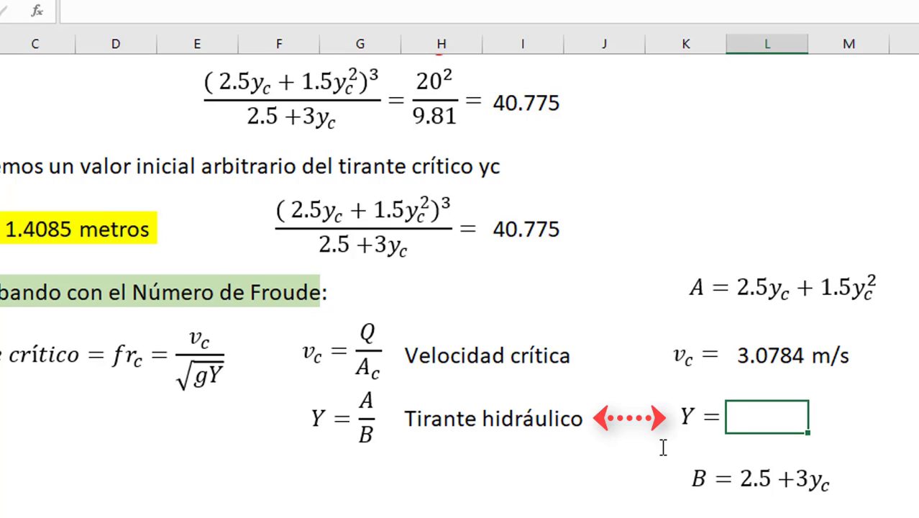
text())
text(=)
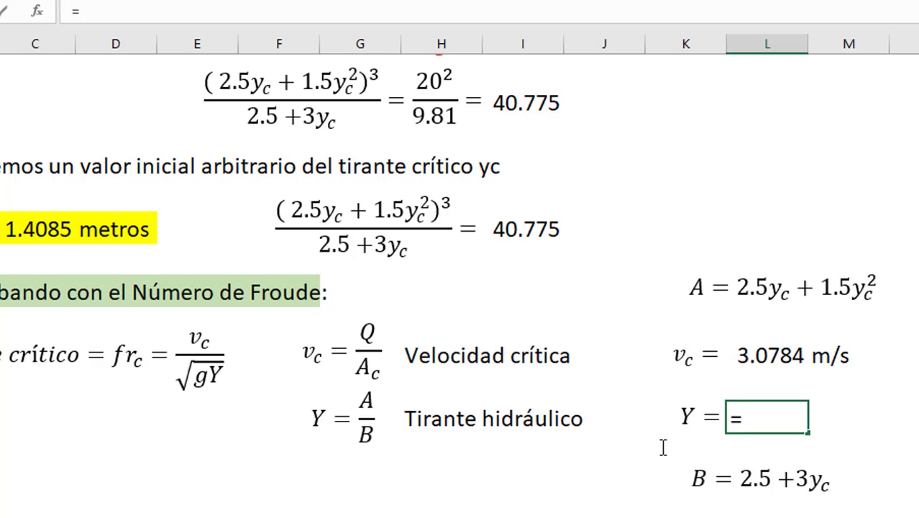
text(2.)
text(5*)
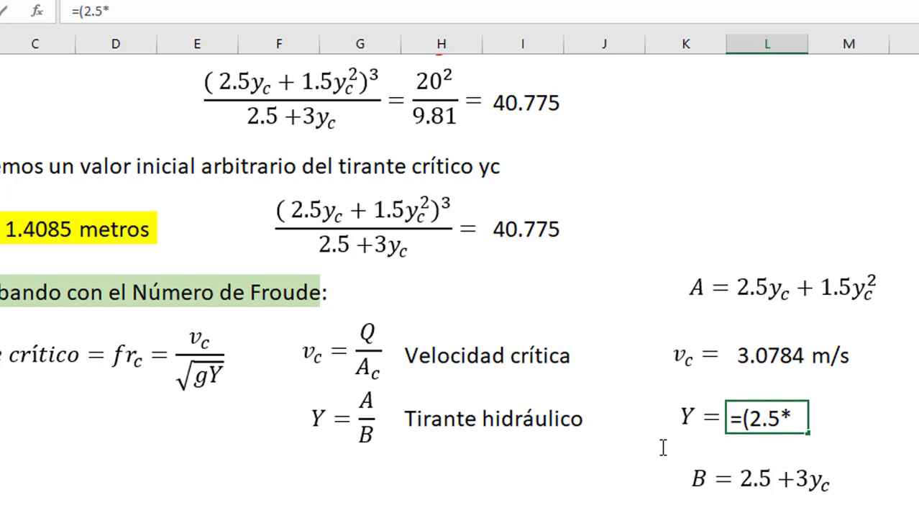
click(17, 228)
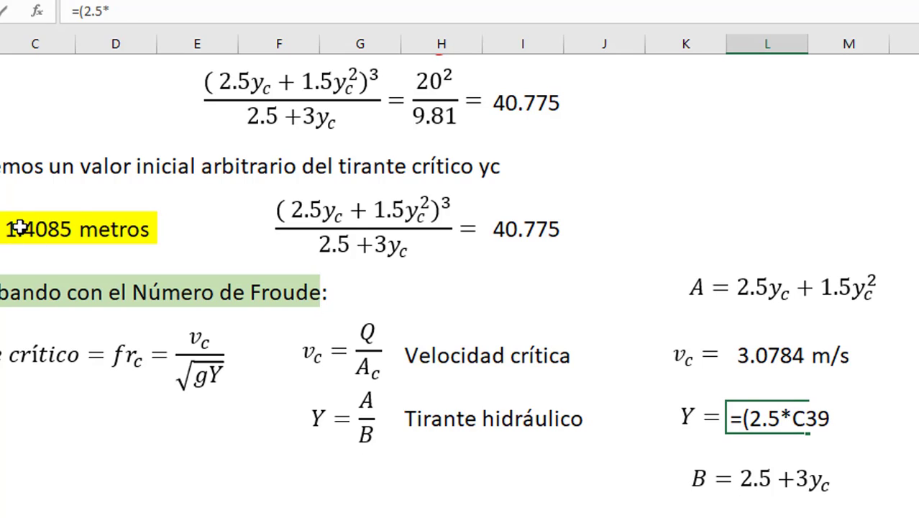
text(+1.)
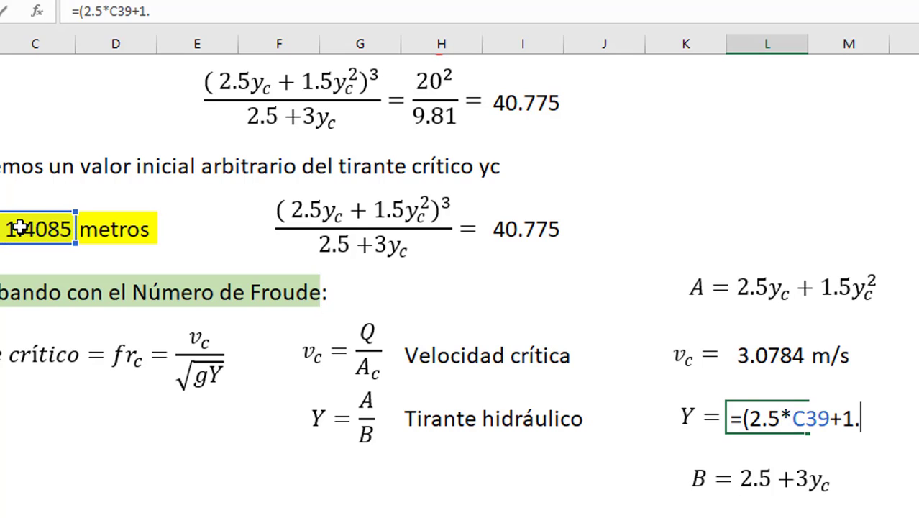
text(5*)
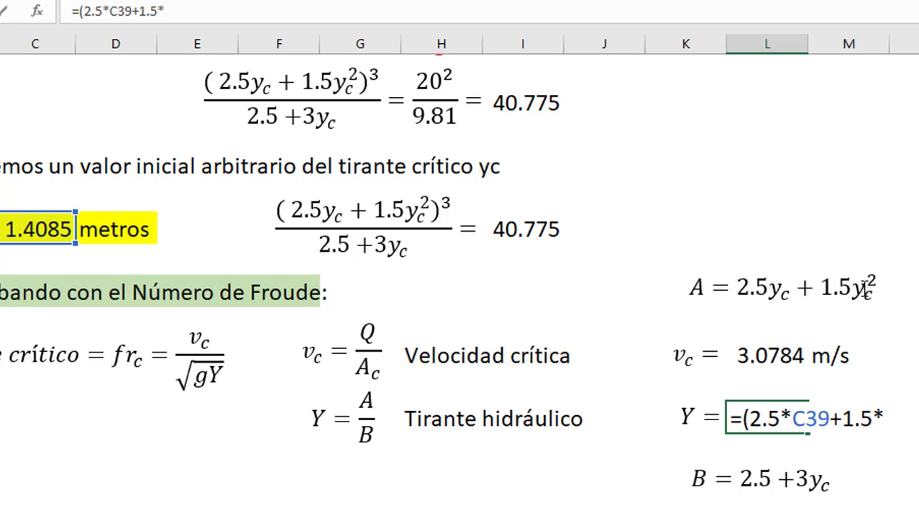
click(45, 229)
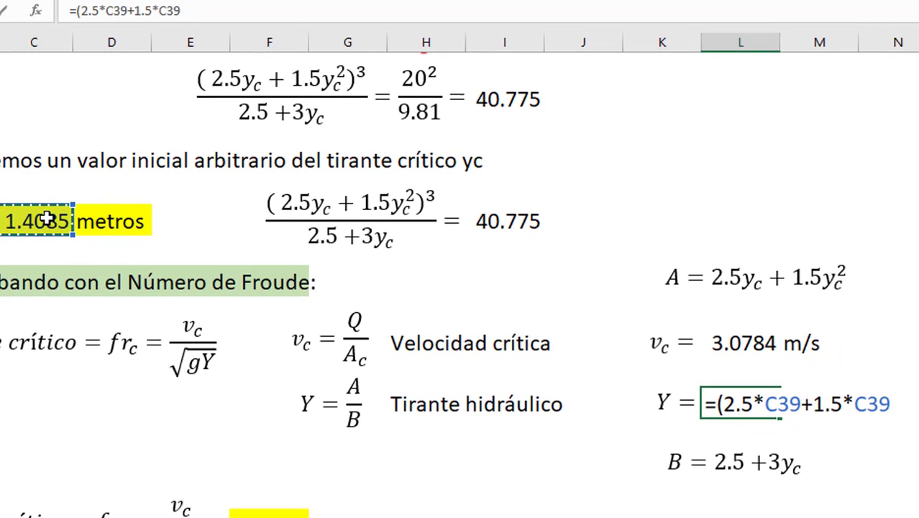
text(^2)
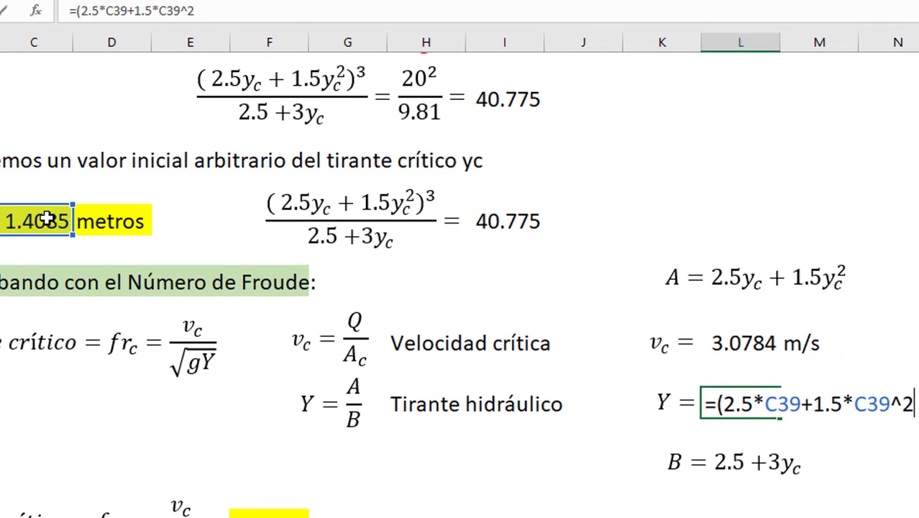
text()/()
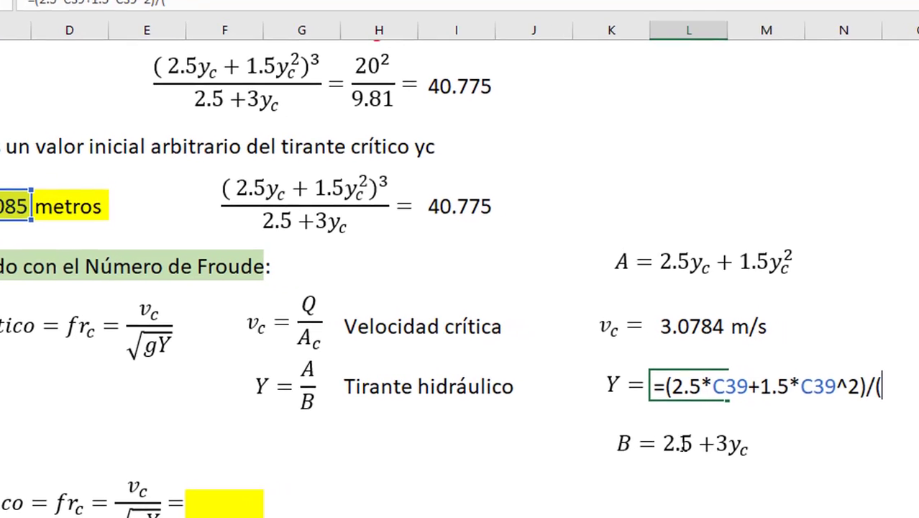
text(2.5)
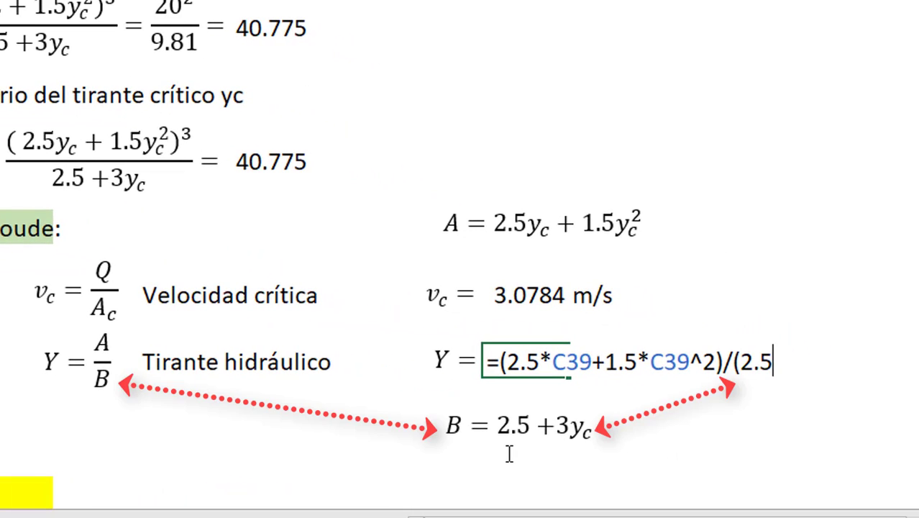
text(+3*)
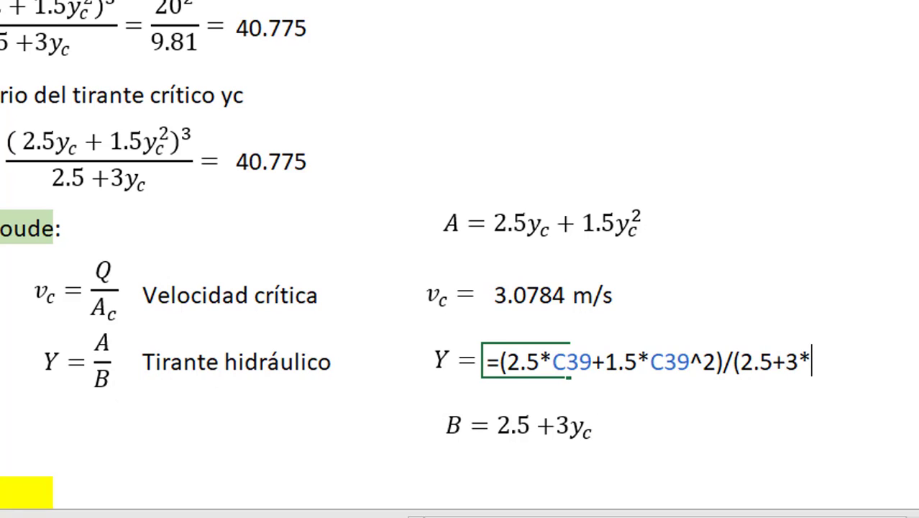
text(C39))
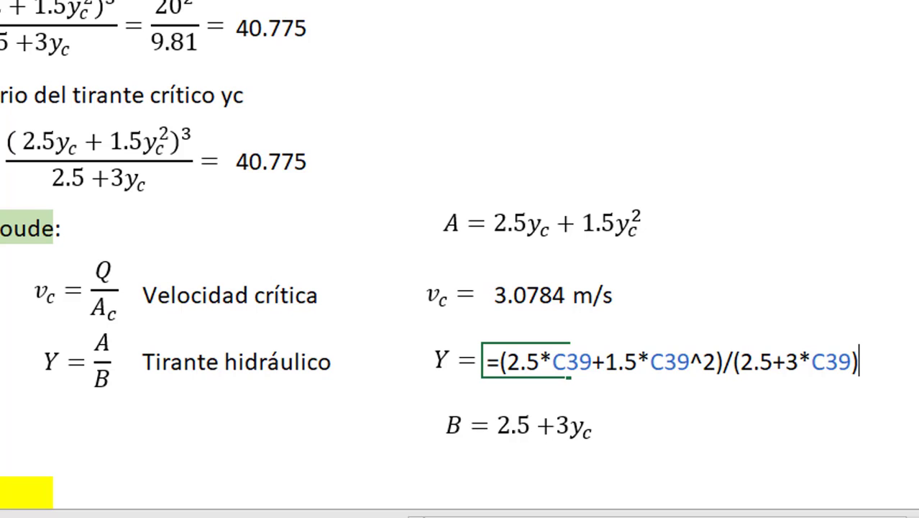
key(Return)
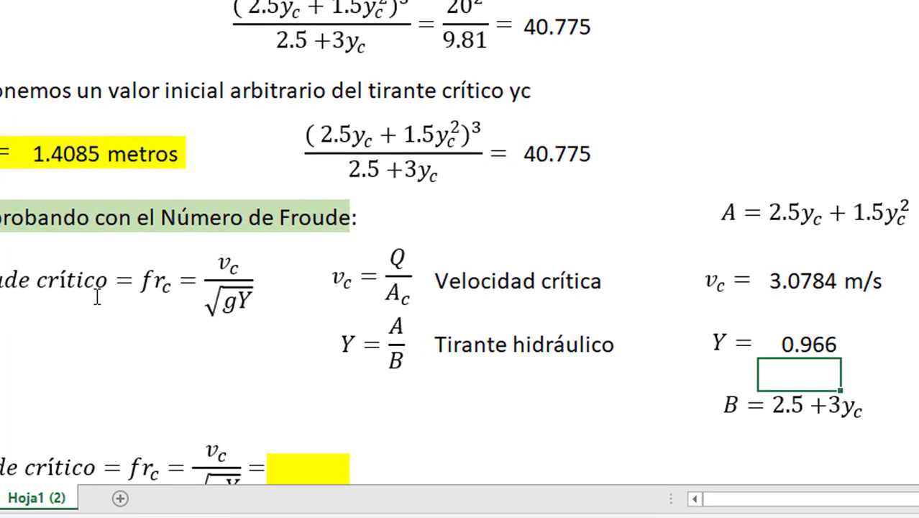
click(809, 338)
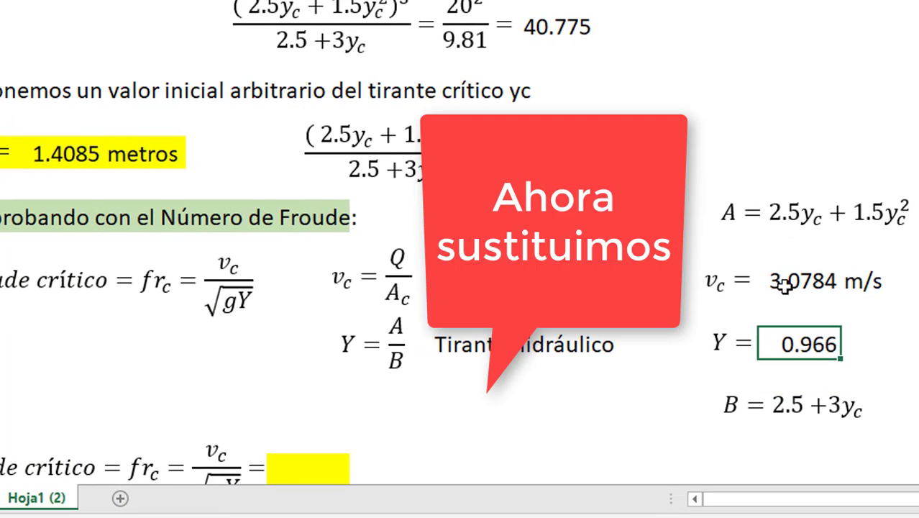
click(786, 281)
click(805, 328)
click(801, 344)
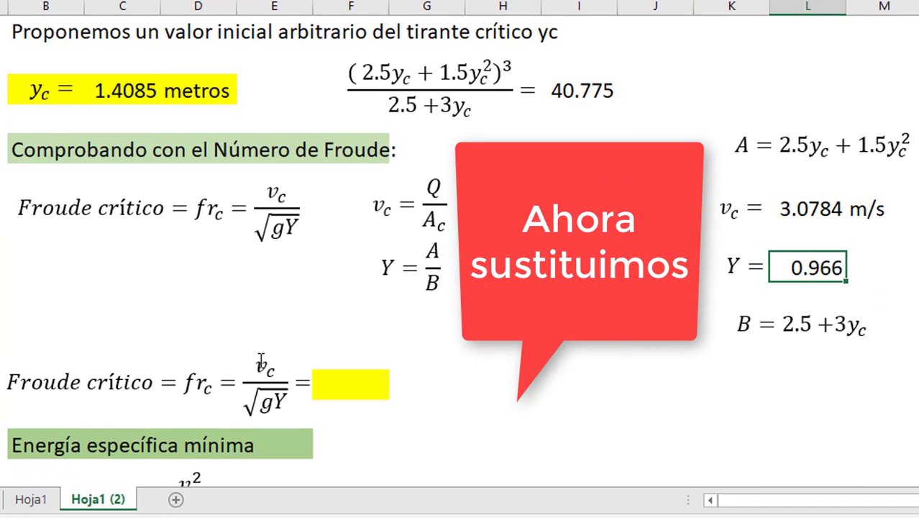
- Enter =L43/(9.81*L45)^0.5 in the yellow Froude cell, returning 1.0000
click(355, 392)
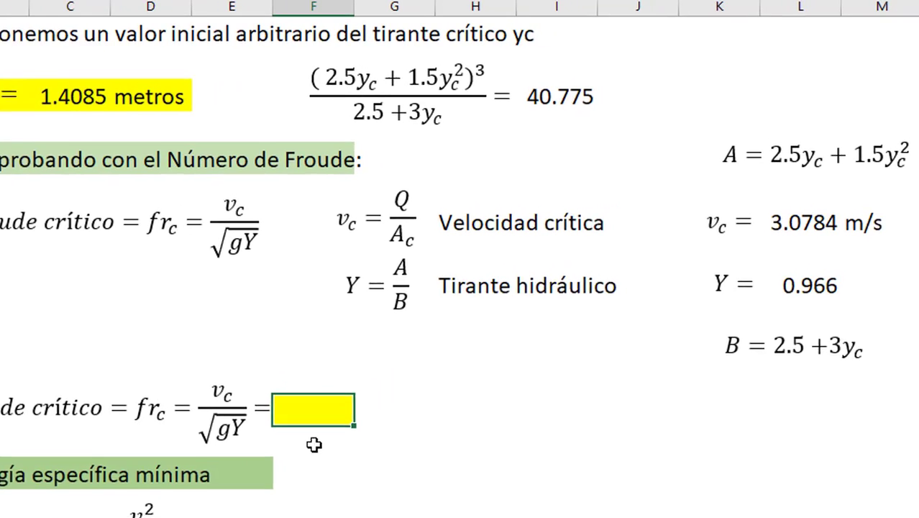
text(=)
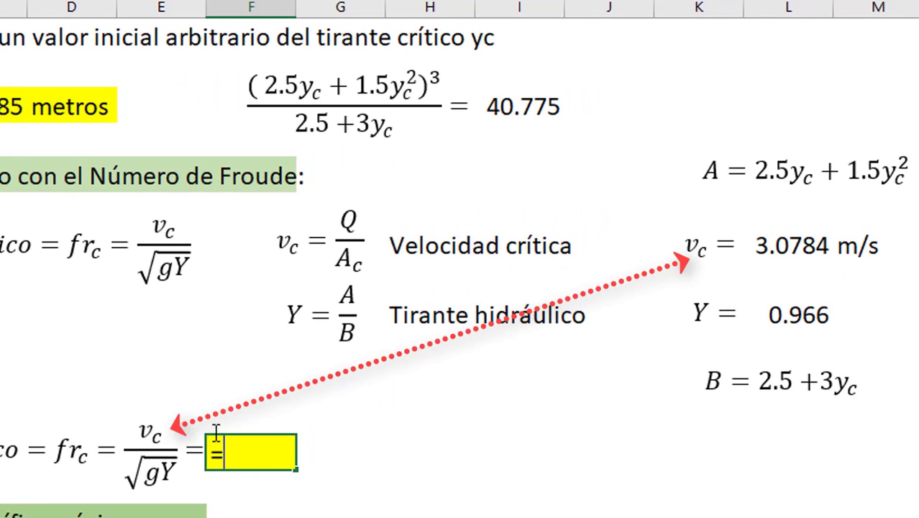
click(789, 250)
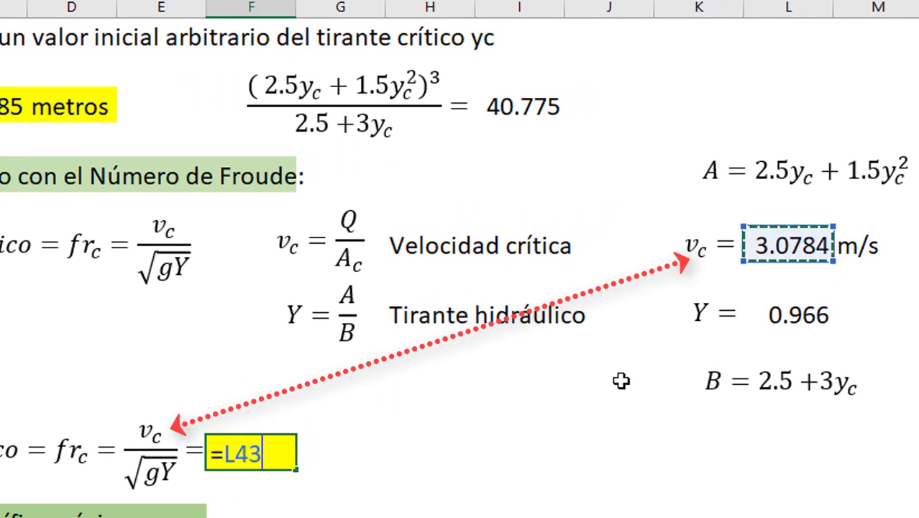
text(/))
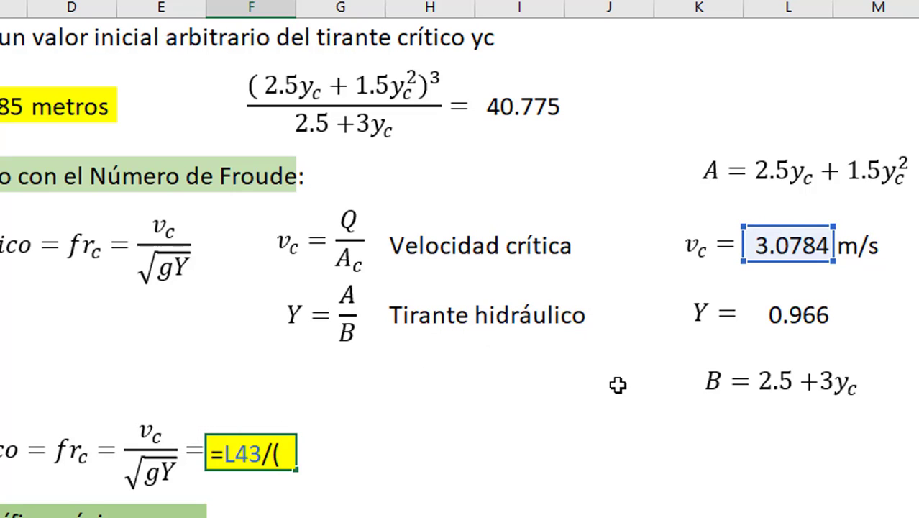
text(9.81*)
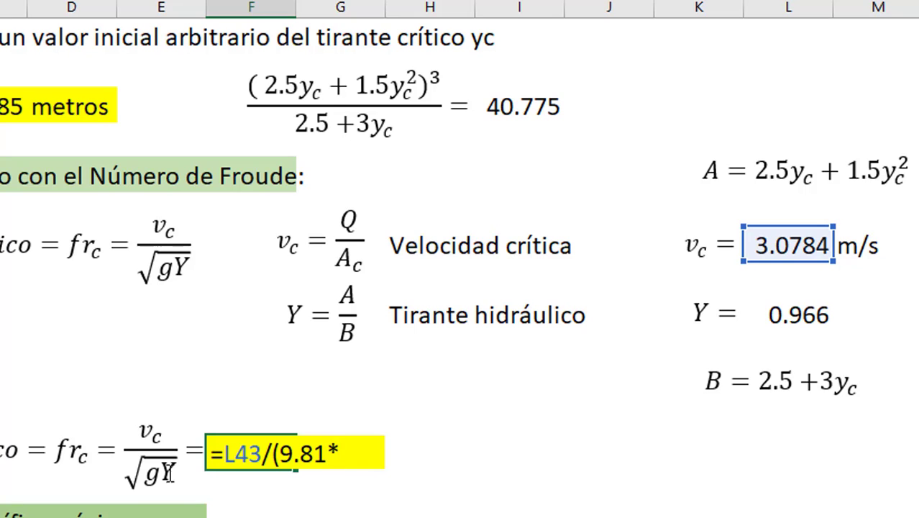
click(805, 315)
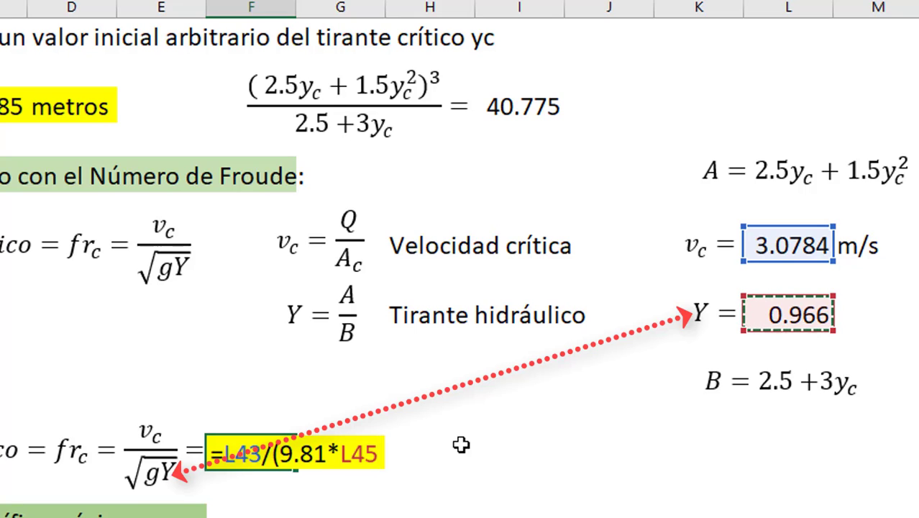
text())
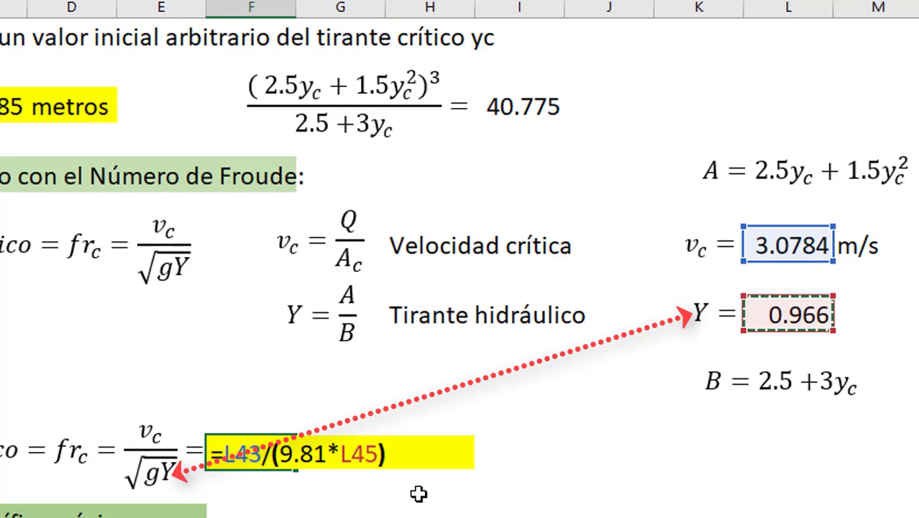
text(^)
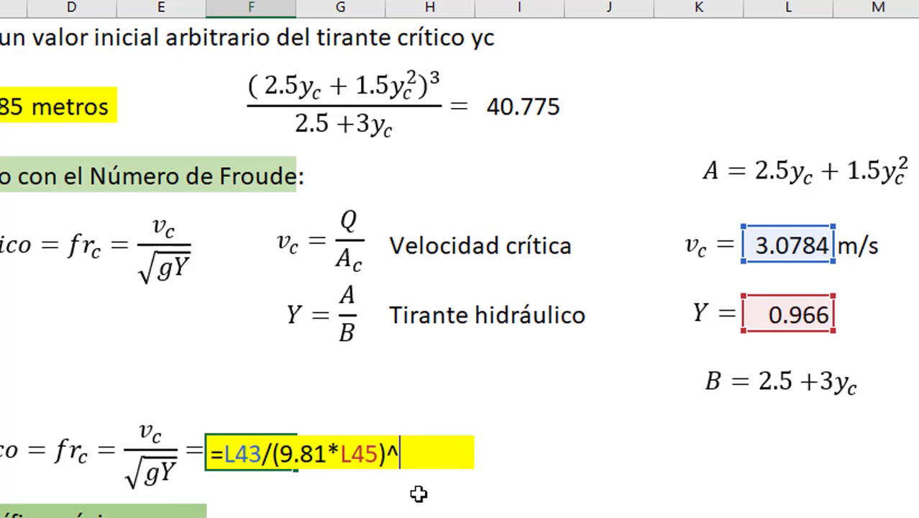
text(0.5)
key(Return)
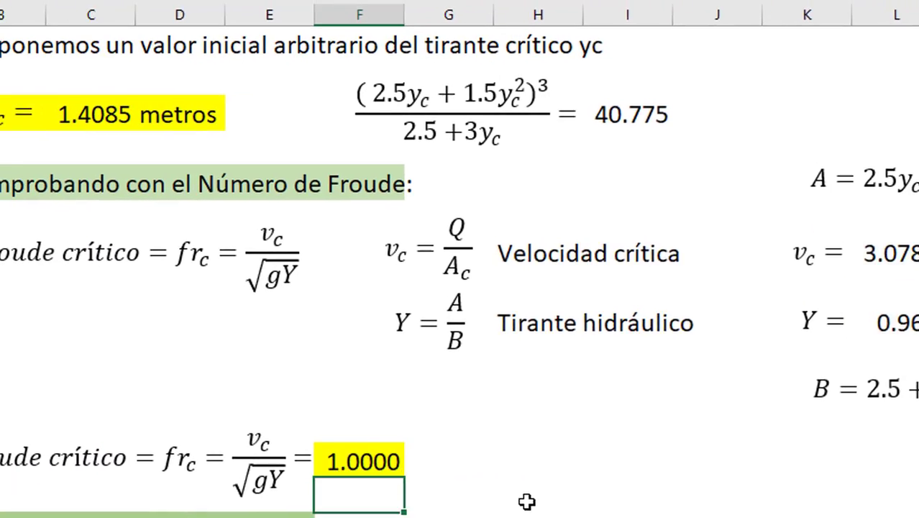
click(497, 467)
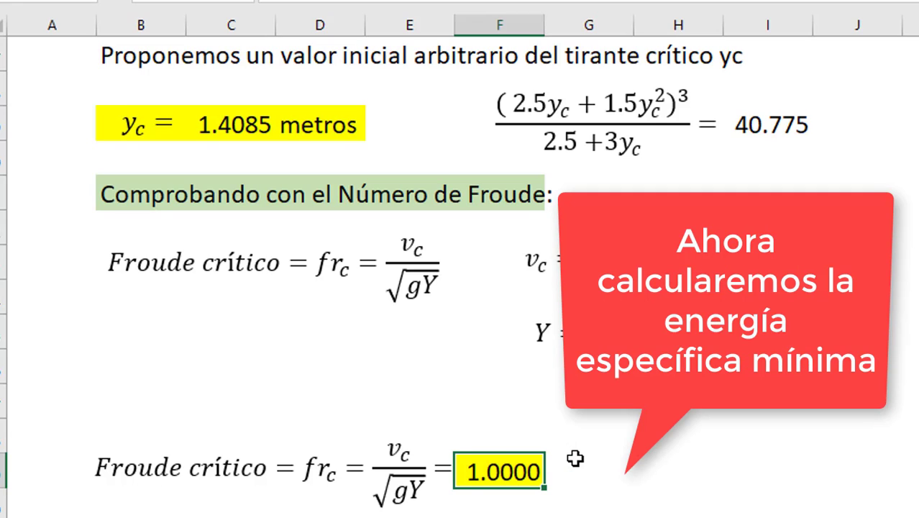
- Enter =C39+L43^2/(2*9.81) in the yellow Ee_min cell, giving 1.8915 m-kg/kg
scroll(576, 458, down, 3)
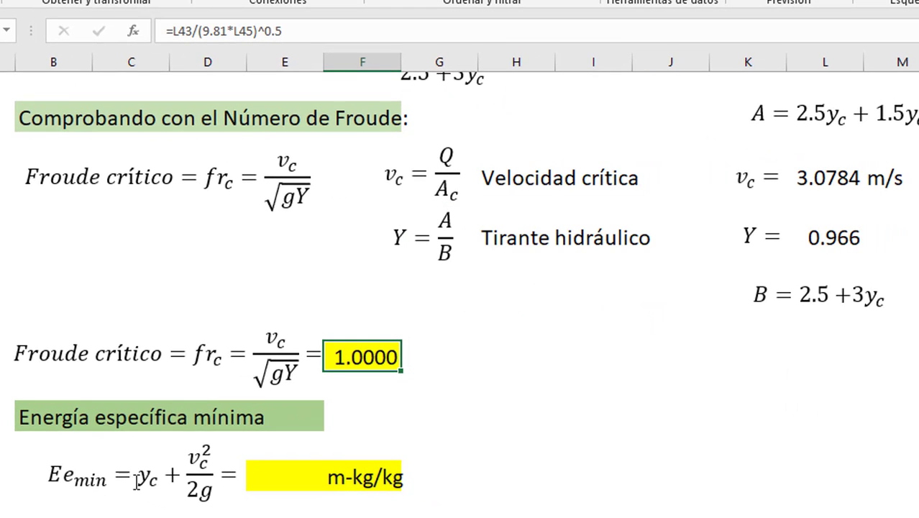
click(265, 485)
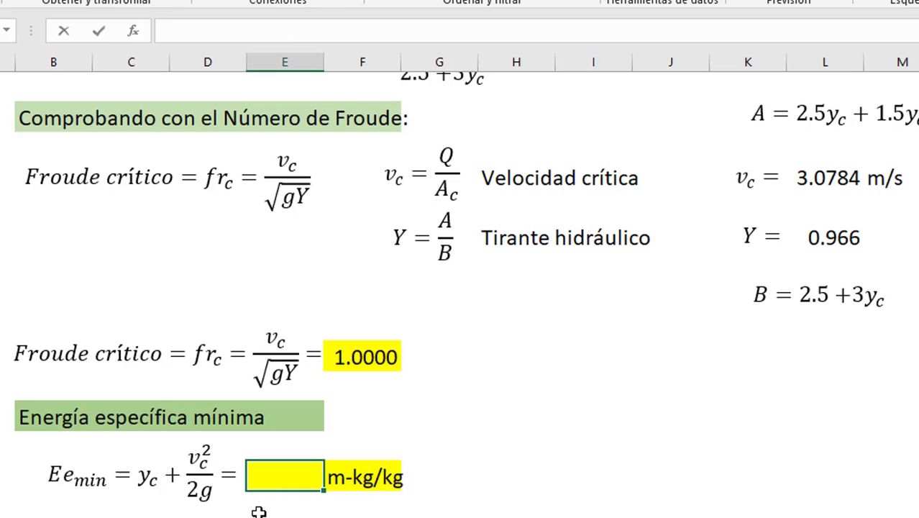
text(=)
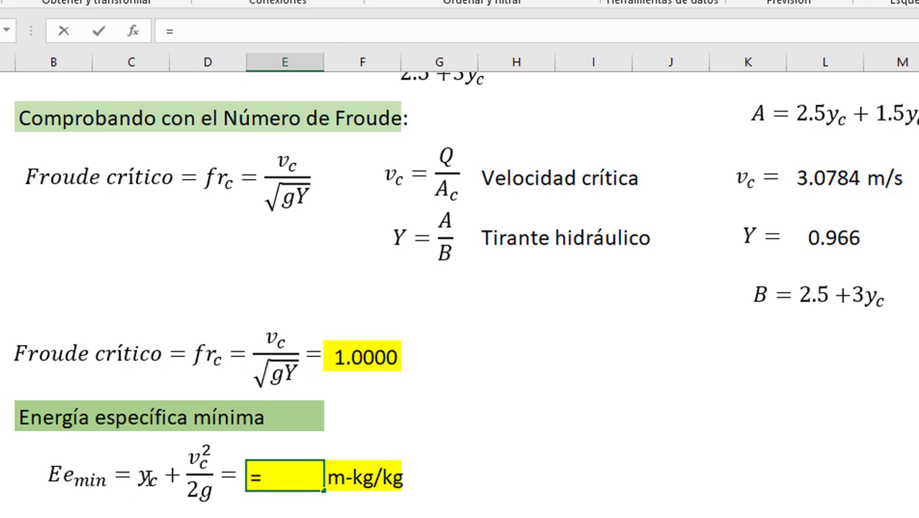
scroll(168, 406, up, 1)
click(124, 149)
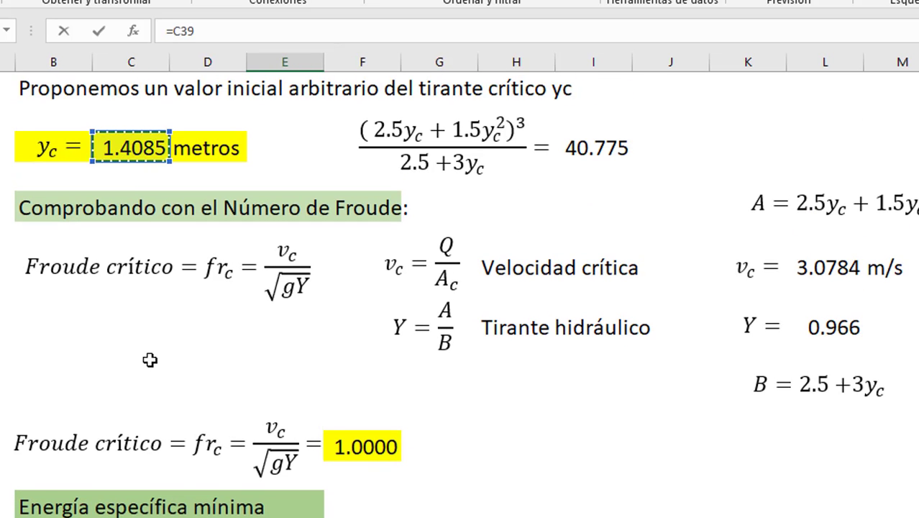
scroll(146, 432, down, 1)
text(+)
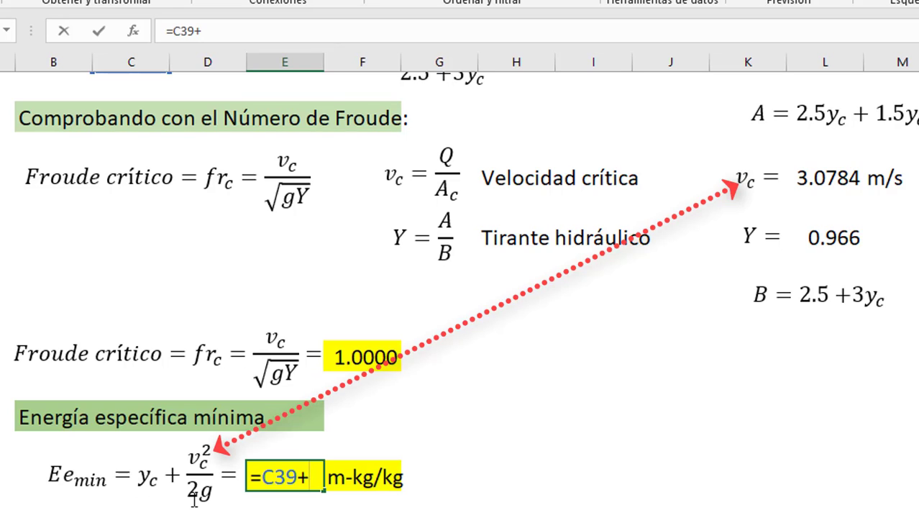
click(835, 176)
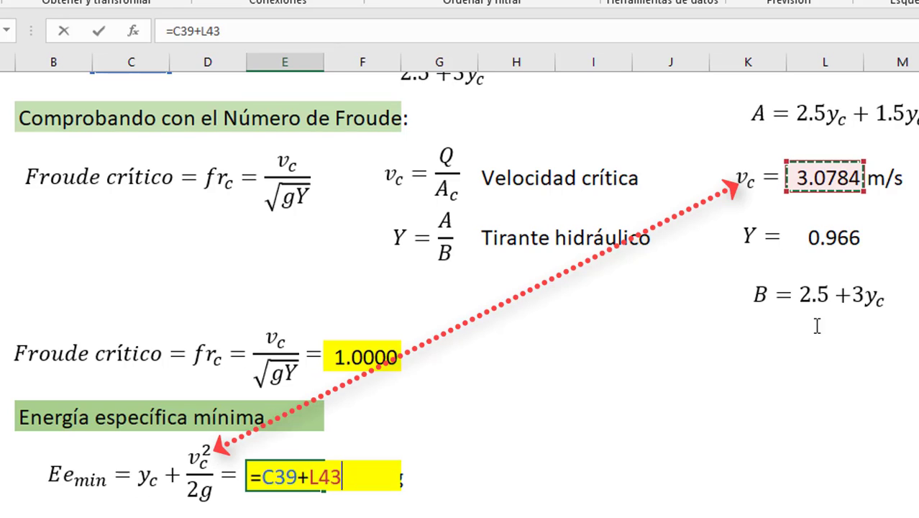
text(^^)
key(BackSpace)
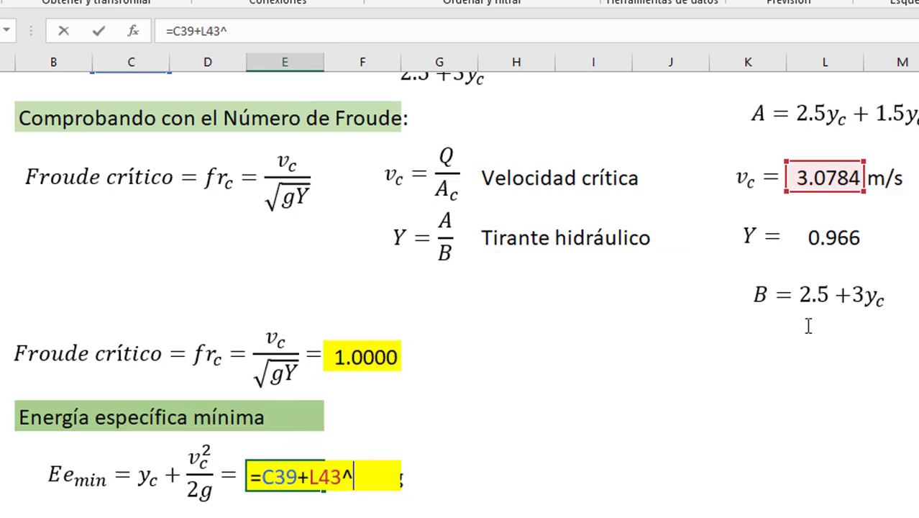
text(2/)
text(()
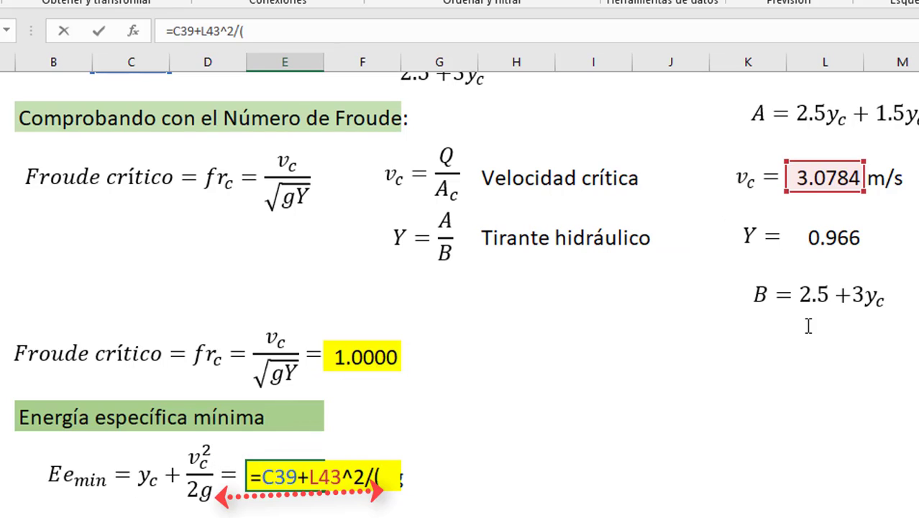
text(2*9.)
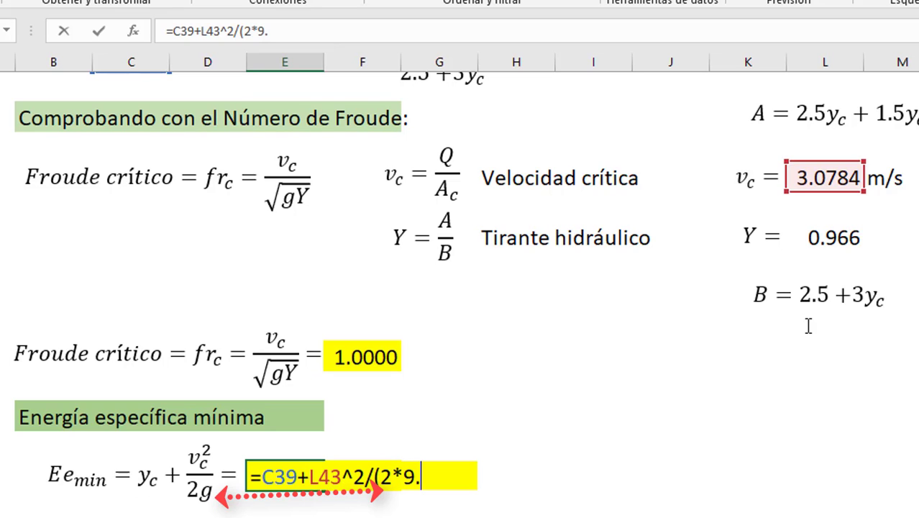
text(81)
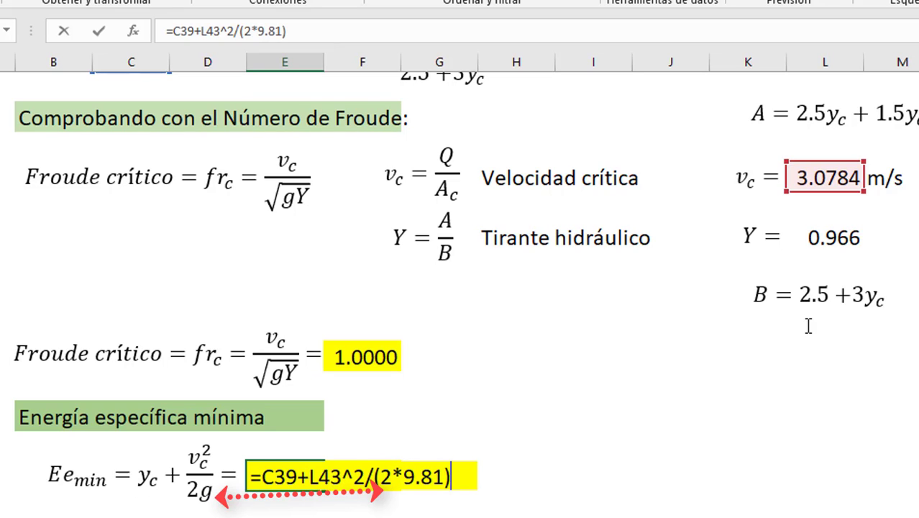
key(Return)
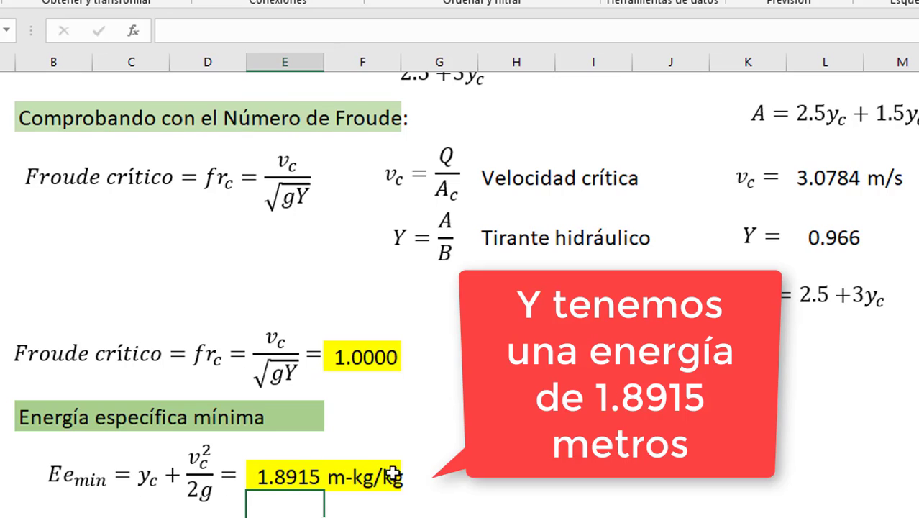
click(303, 474)
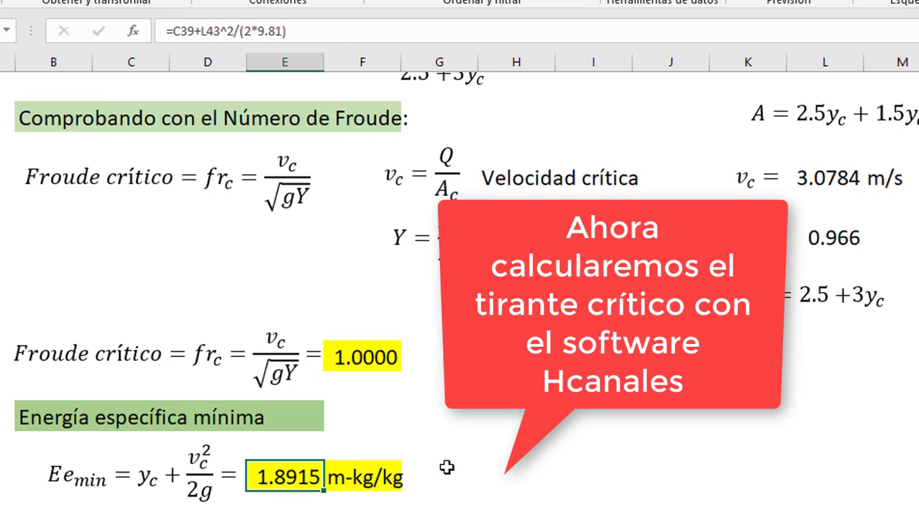
scroll(447, 467, up, 2)
- In HCANALES, choose Tirante-Crítico > Sección Trapezoidal, Rec. Trian. to open that form
scroll(447, 468, up, 4)
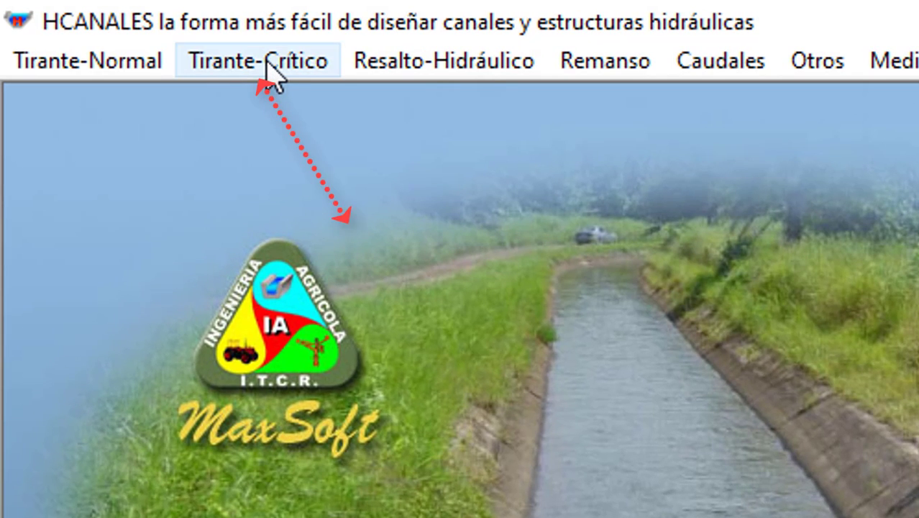
click(267, 60)
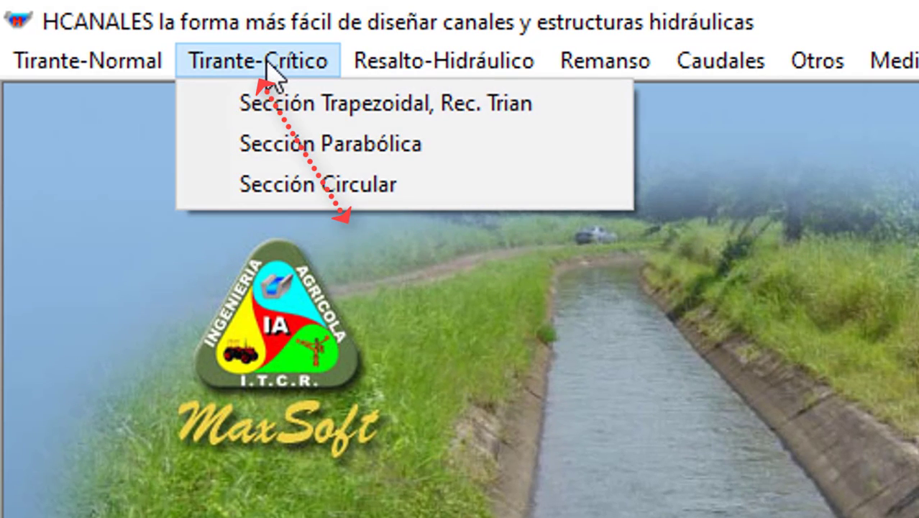
click(543, 116)
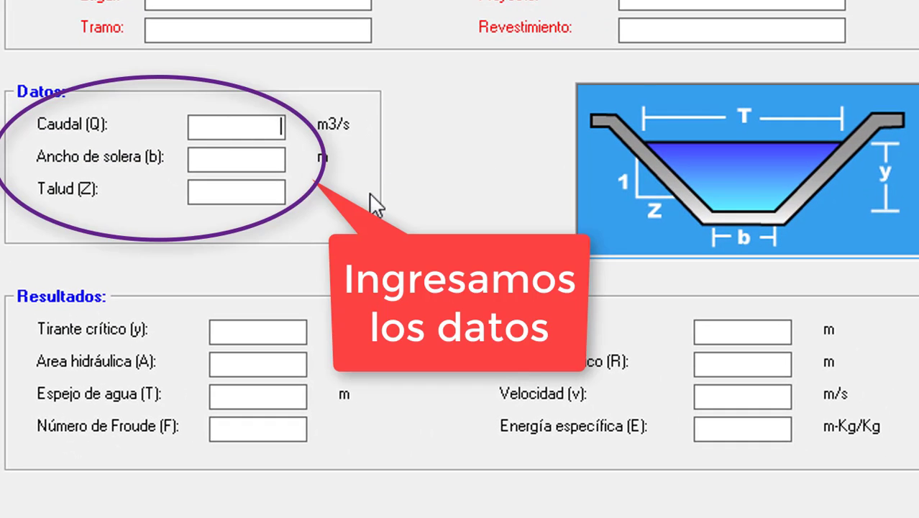
- Enter flow 20, base width 2.5 and side slope 1.5 in HCANALES, then calculate
text(20)
click(267, 162)
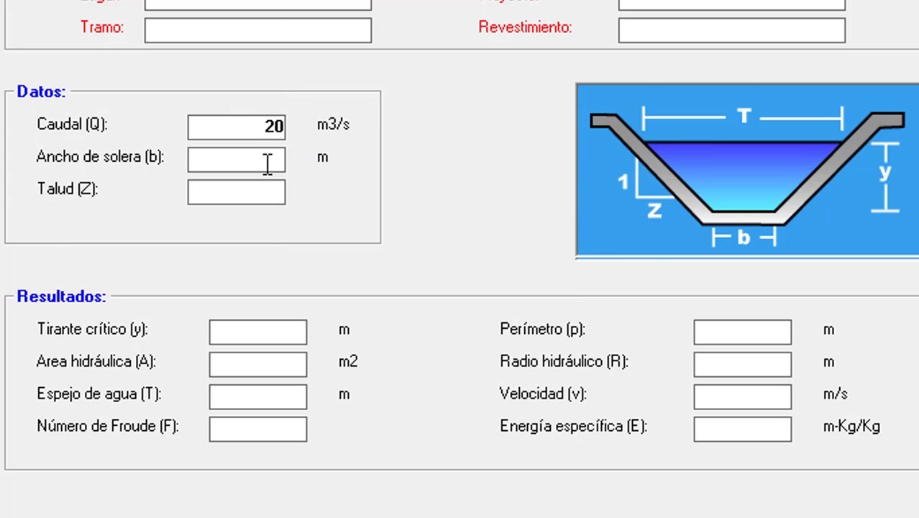
text(2.5)
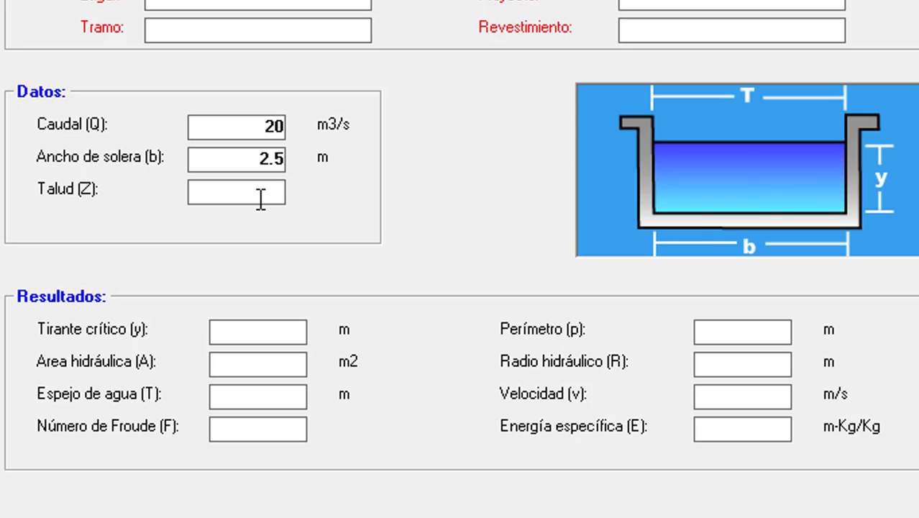
click(261, 200)
text(1.5)
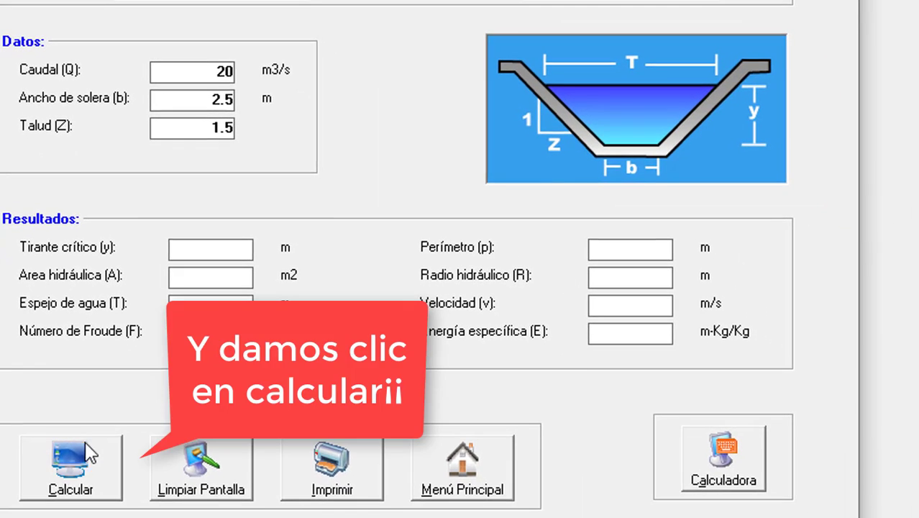
click(87, 459)
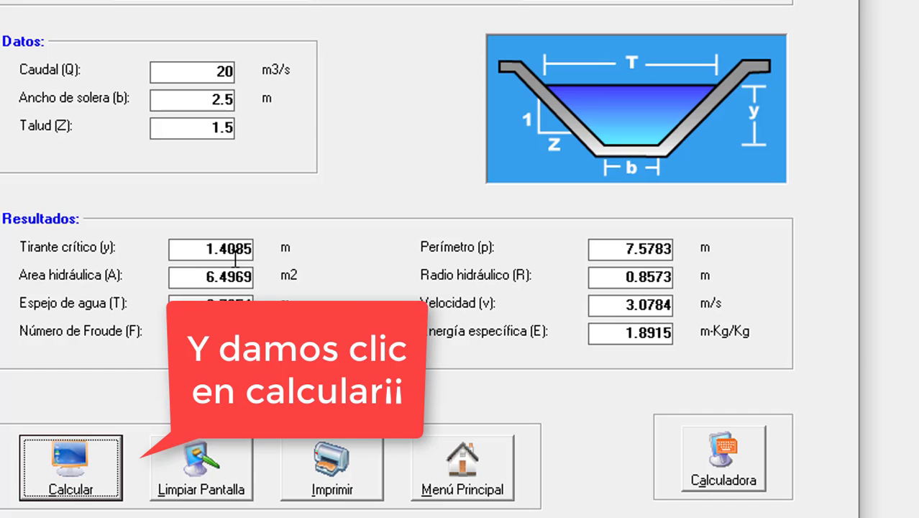